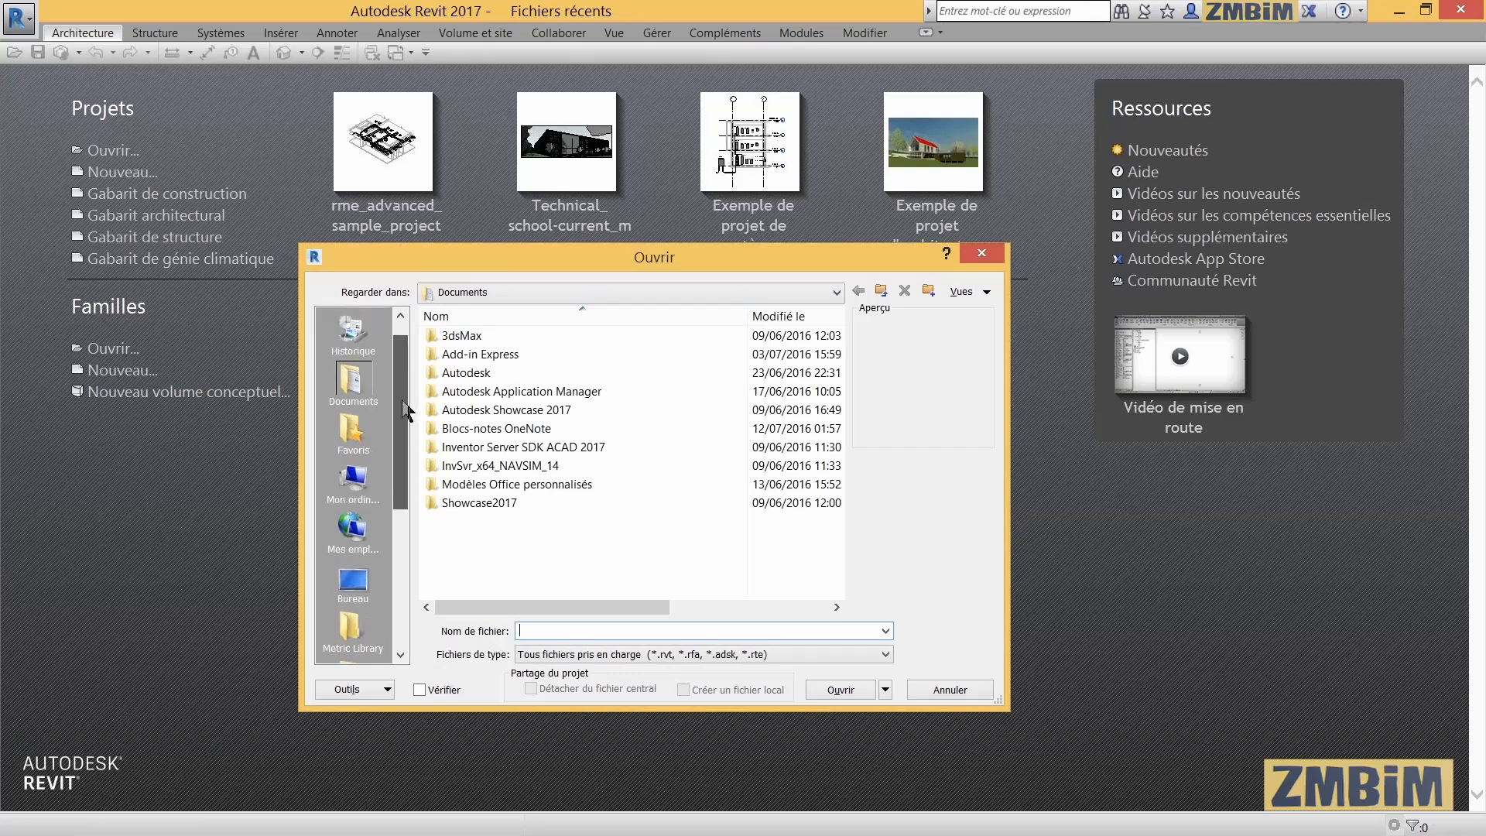
Open rme_advanced_sample_project from the Samples folder of Revit 2017, under Programmes\Autodesk on the C: drive.
scroll(402, 422, "down", 1)
left_click(357, 489)
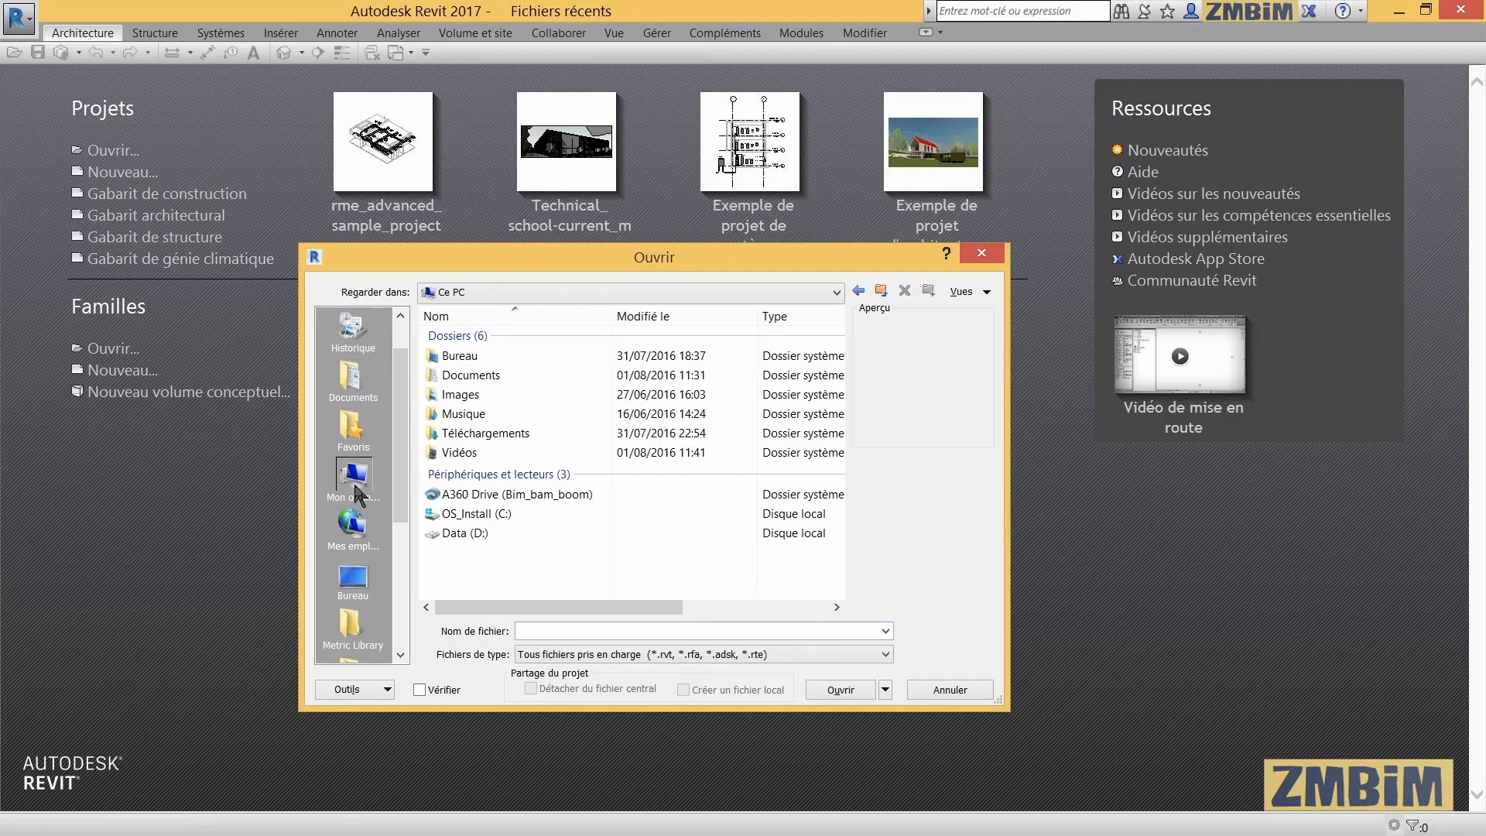
double_click(483, 515)
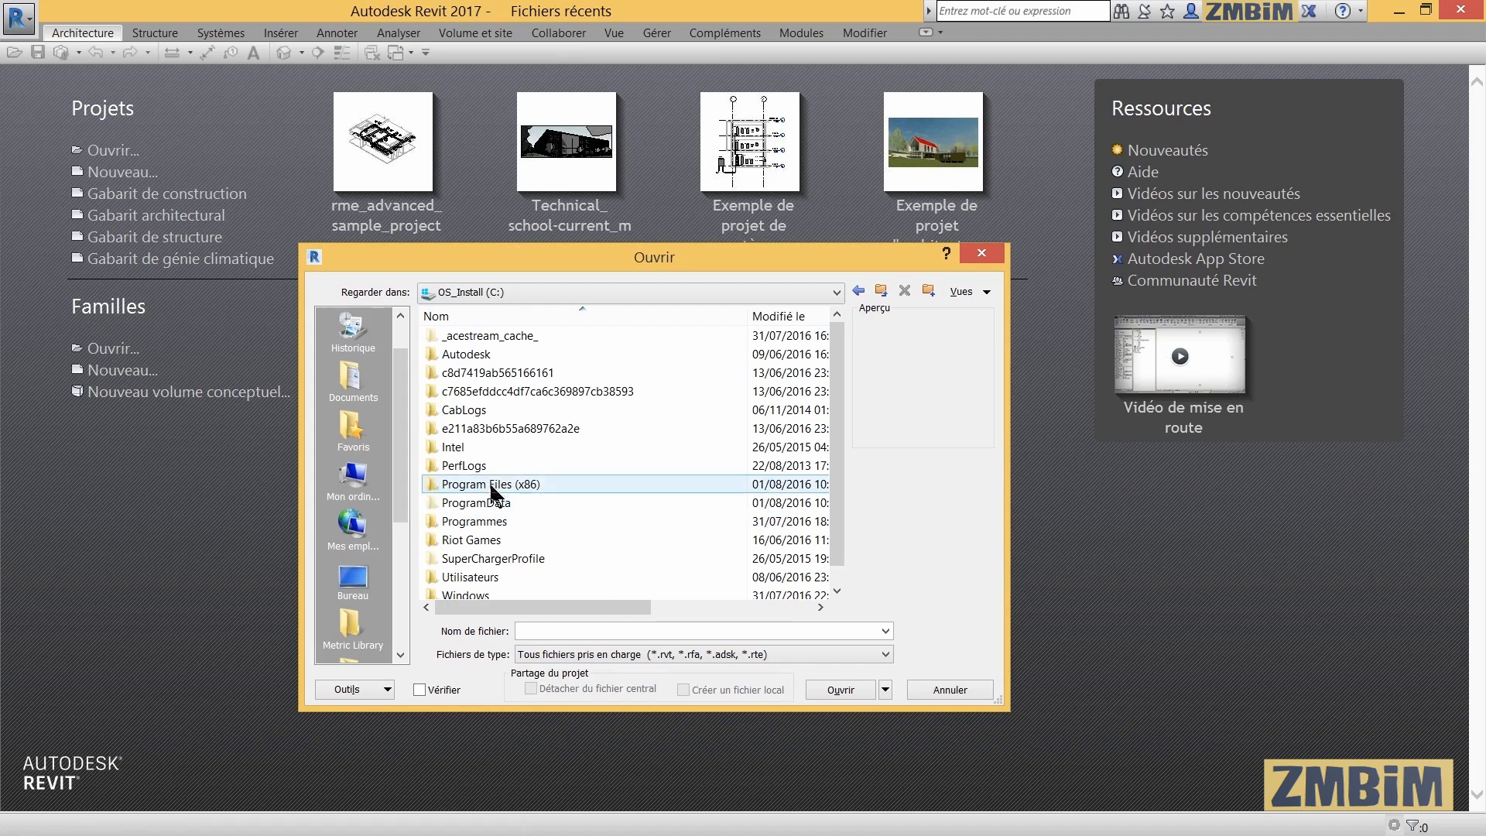
double_click(486, 524)
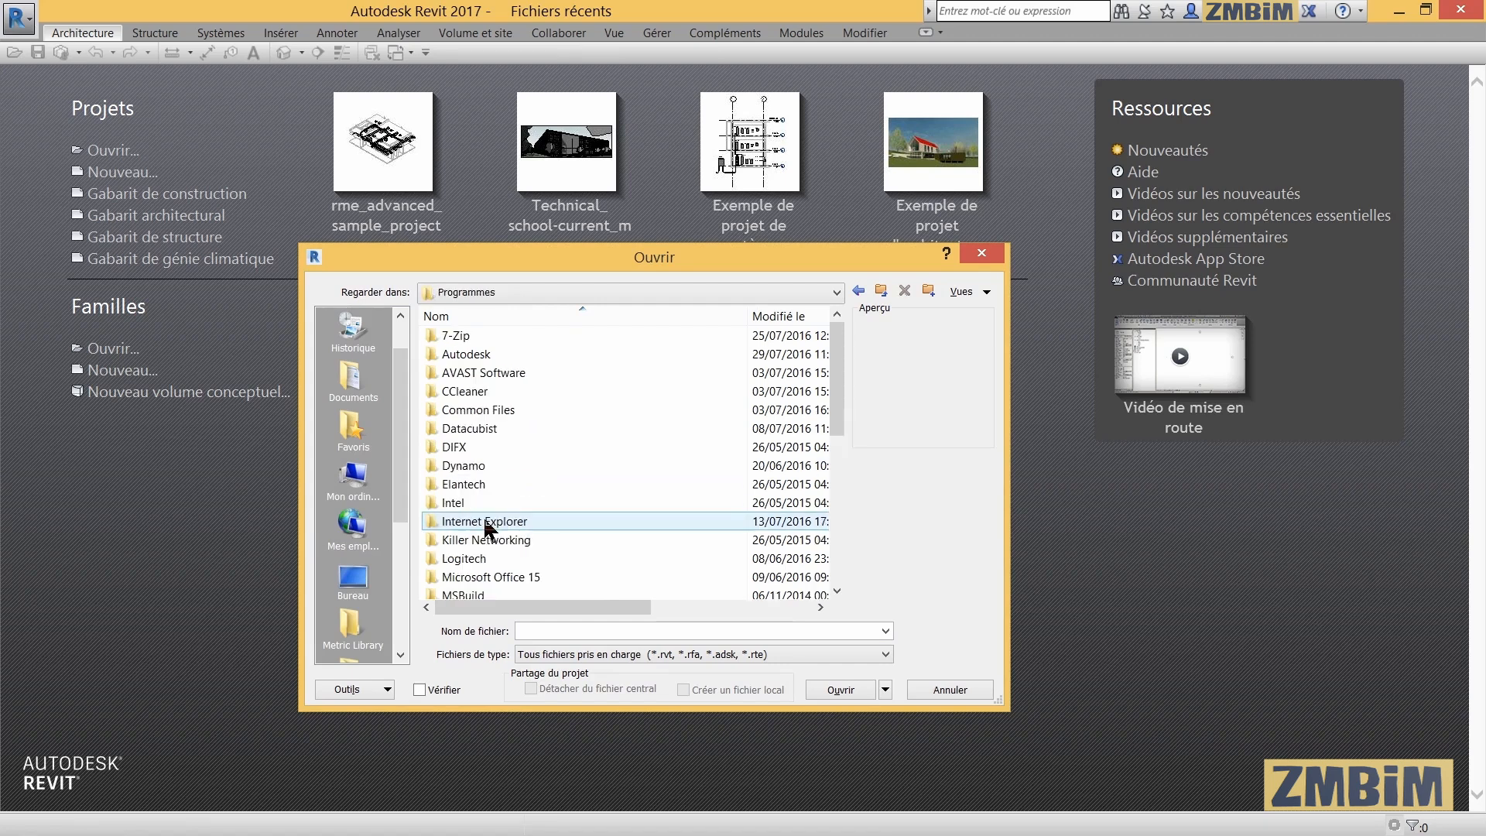
double_click(480, 357)
scroll(480, 526, "down", 3)
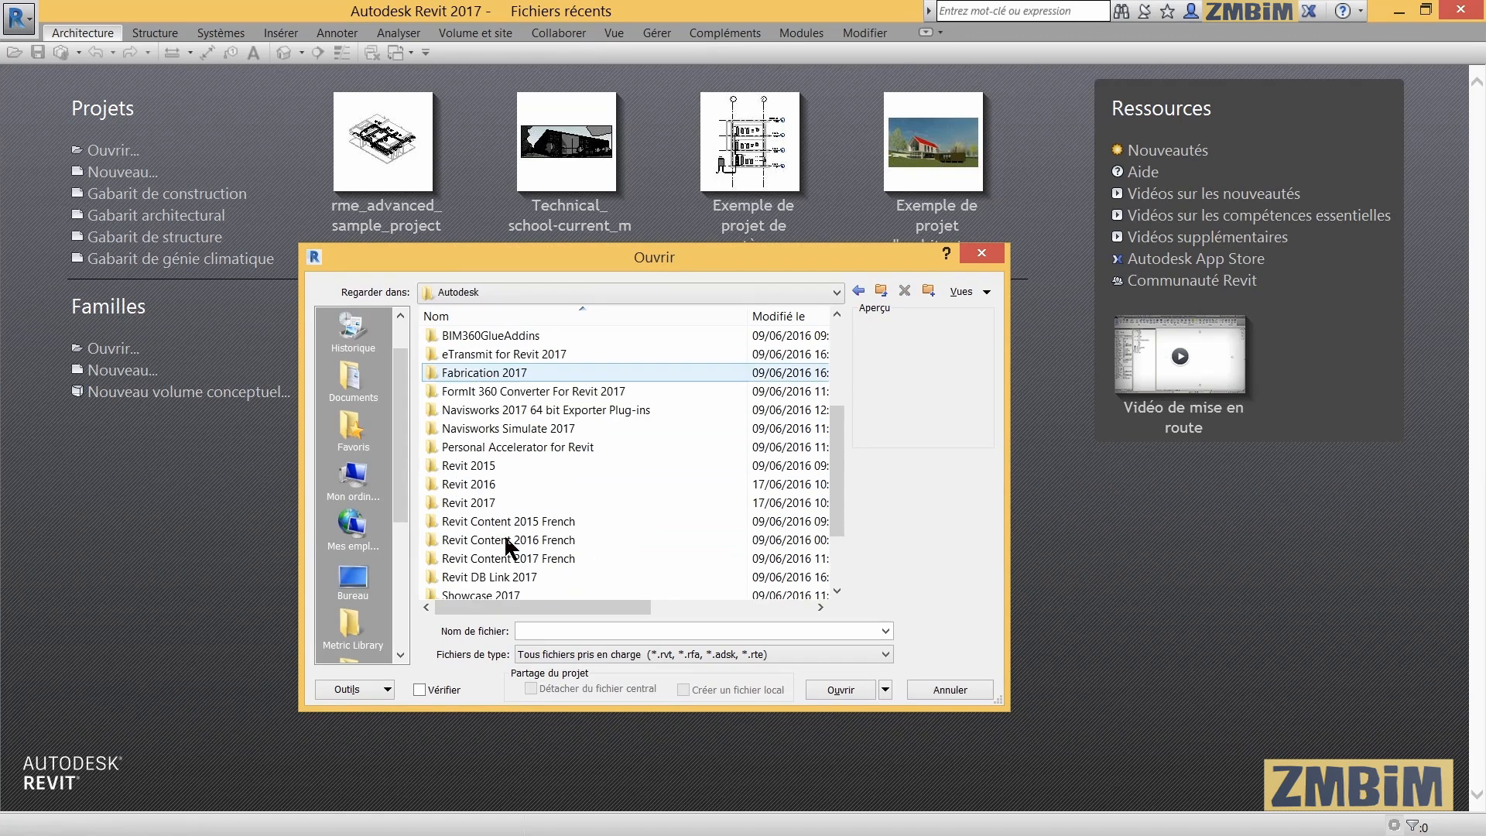
double_click(468, 502)
left_click(500, 503)
key("s")
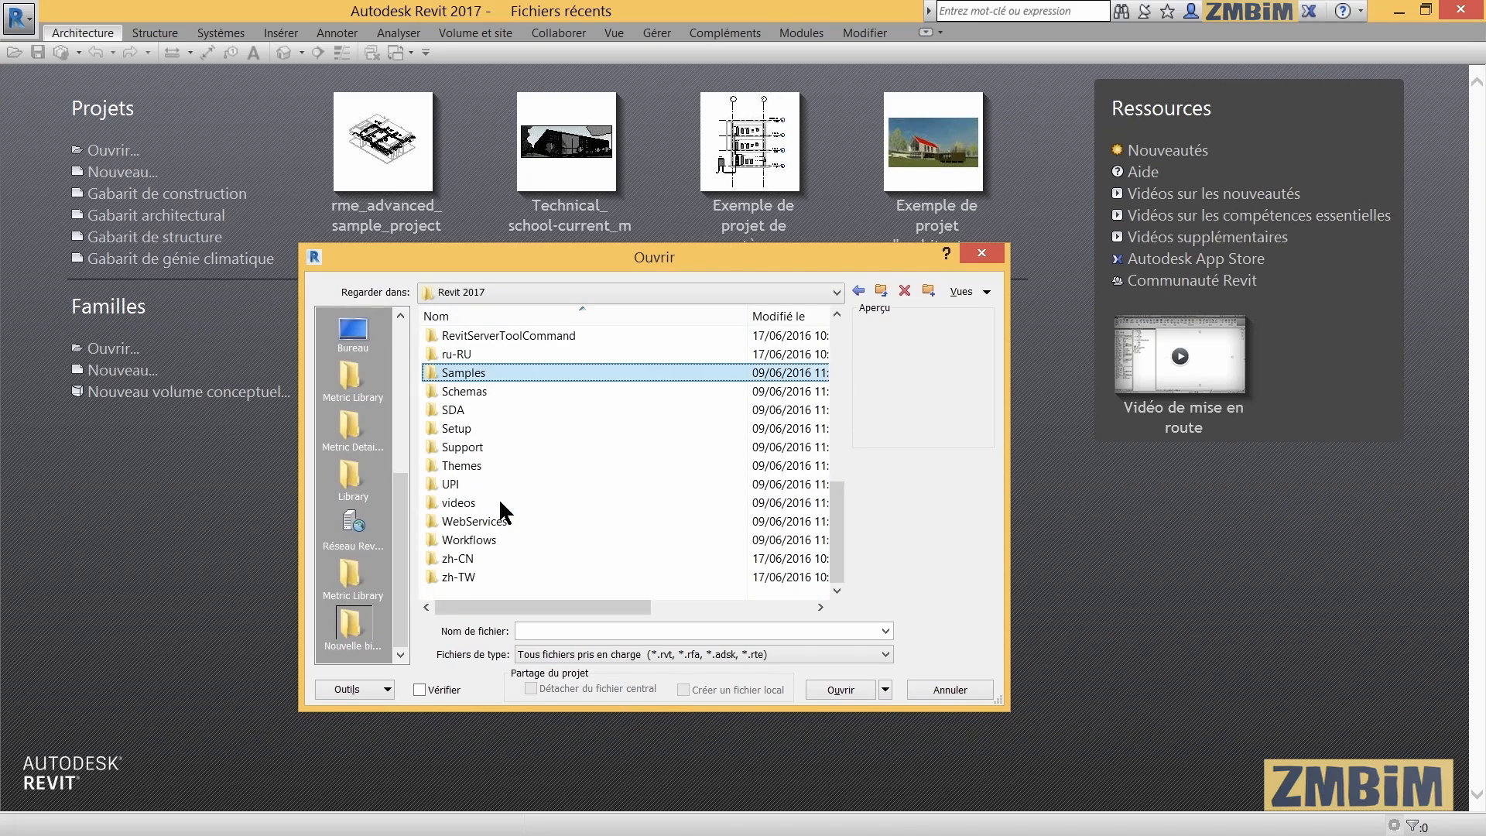
double_click(478, 373)
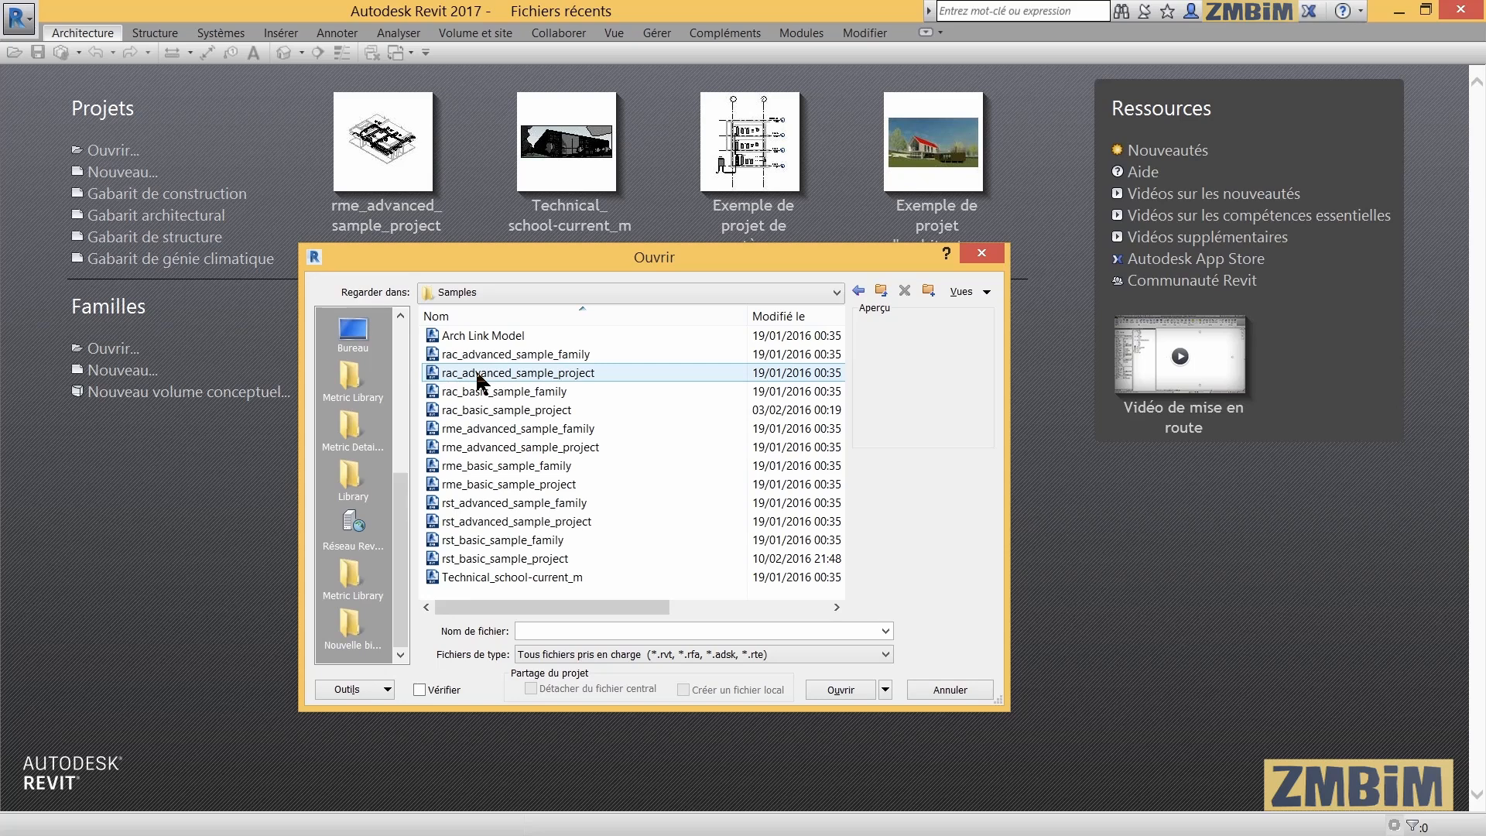
left_click(523, 455)
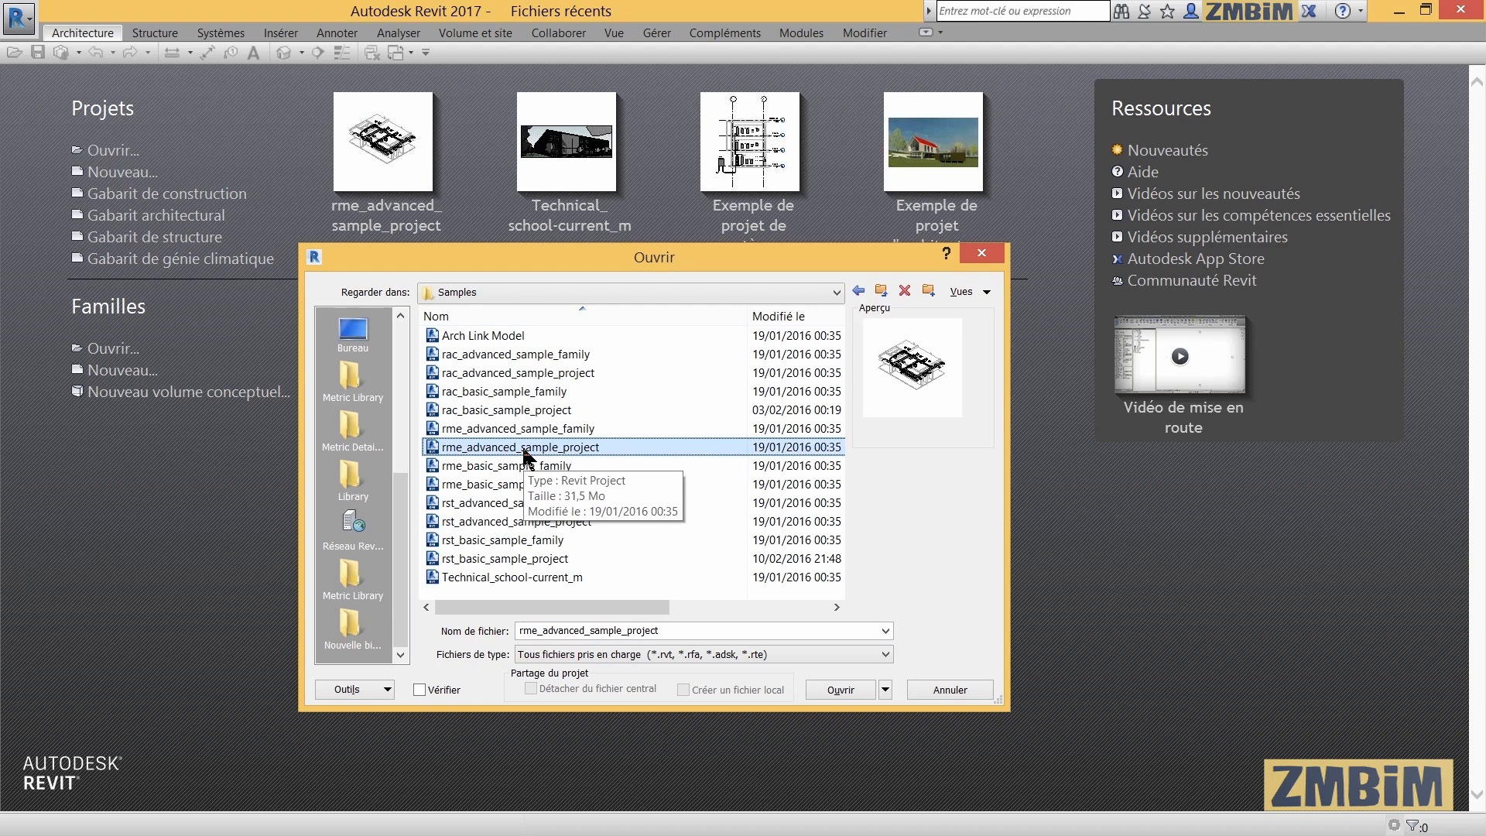
left_click(841, 688)
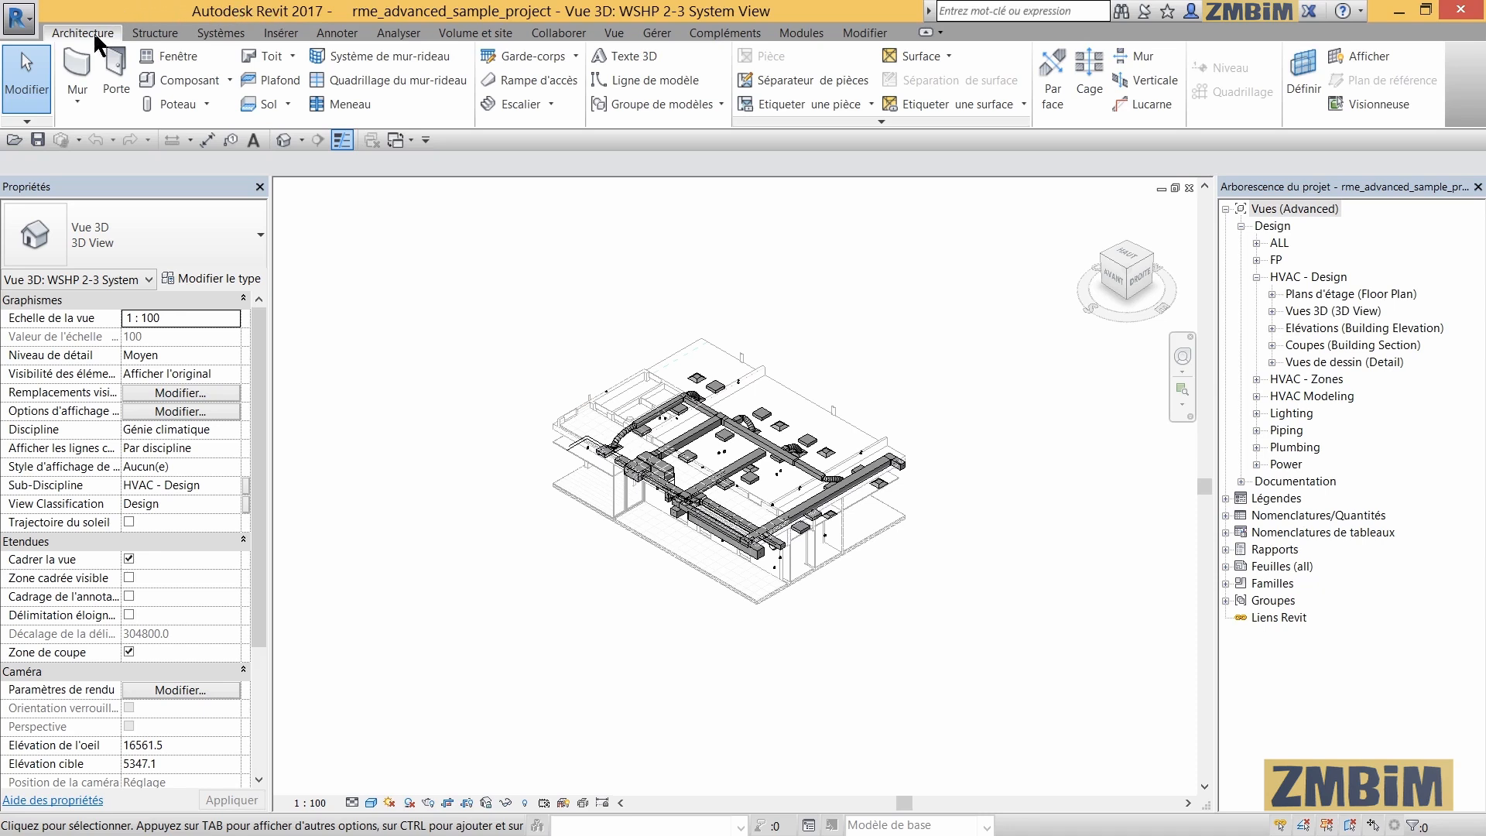
Examine the architecture, structure and systems commands, including the list of electrical device types.
left_click(154, 35)
left_click(211, 34)
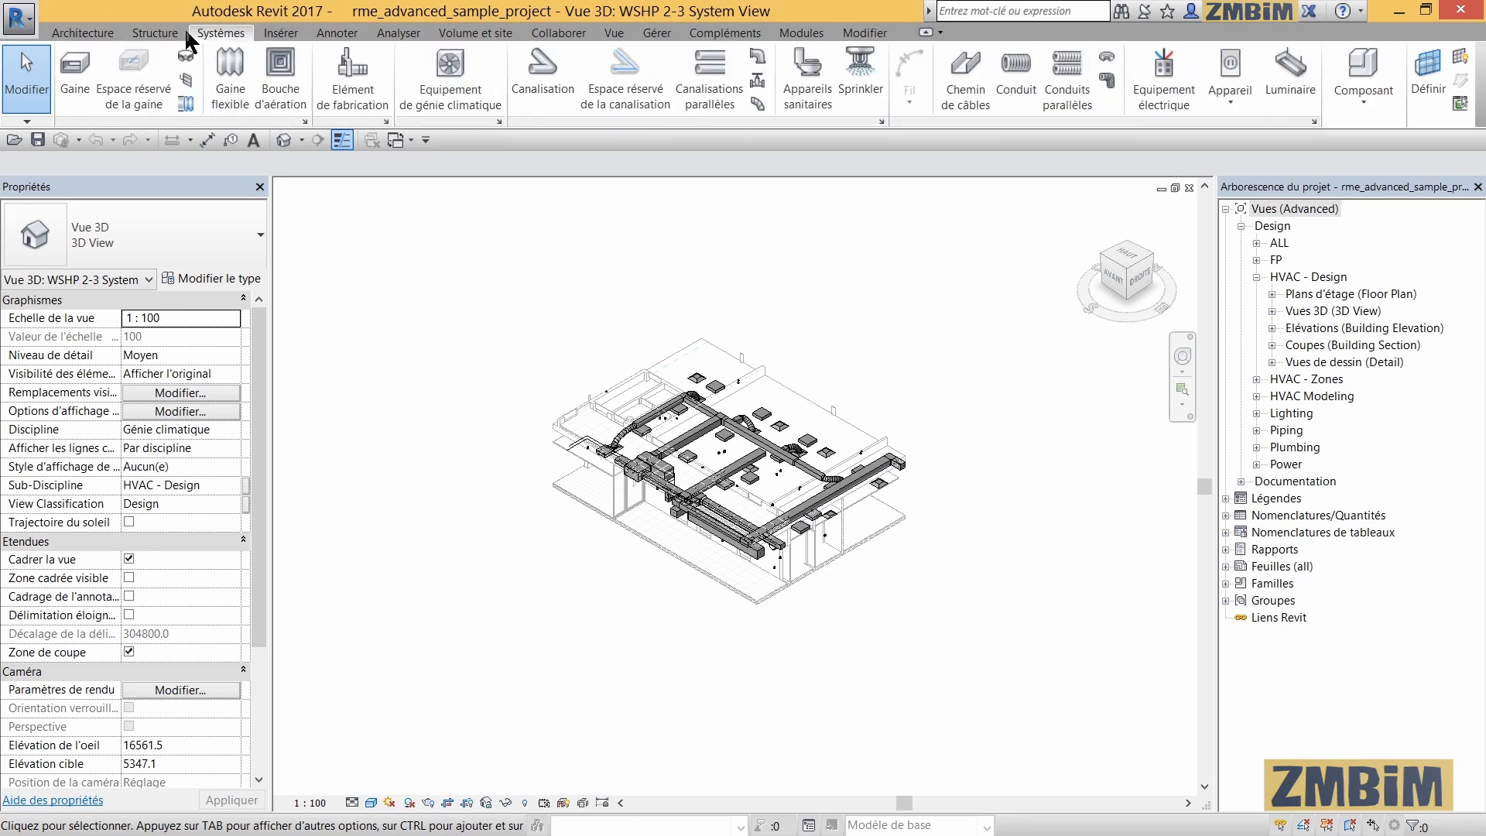
left_click(105, 36)
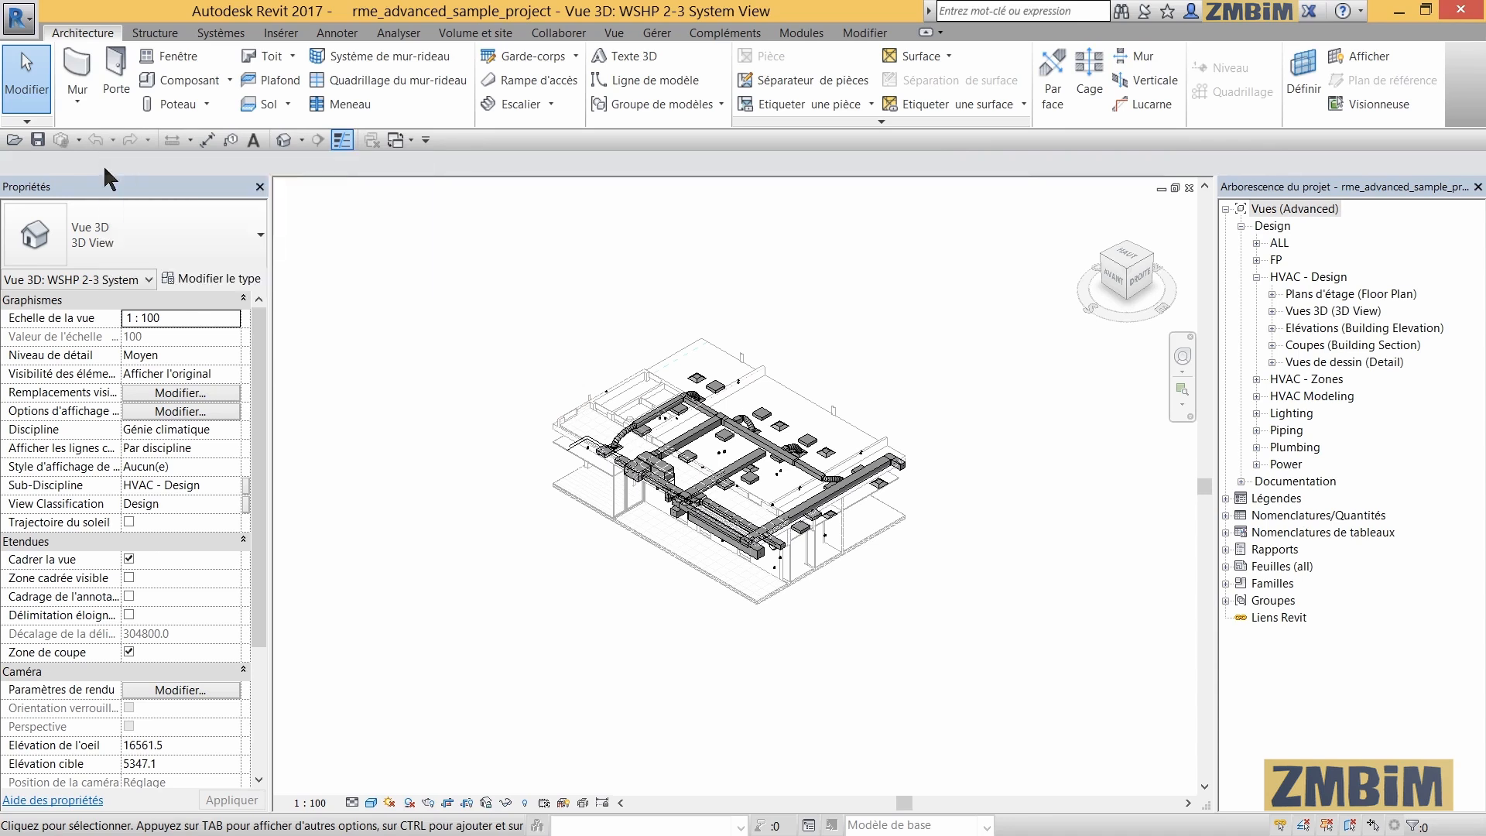
left_click(156, 33)
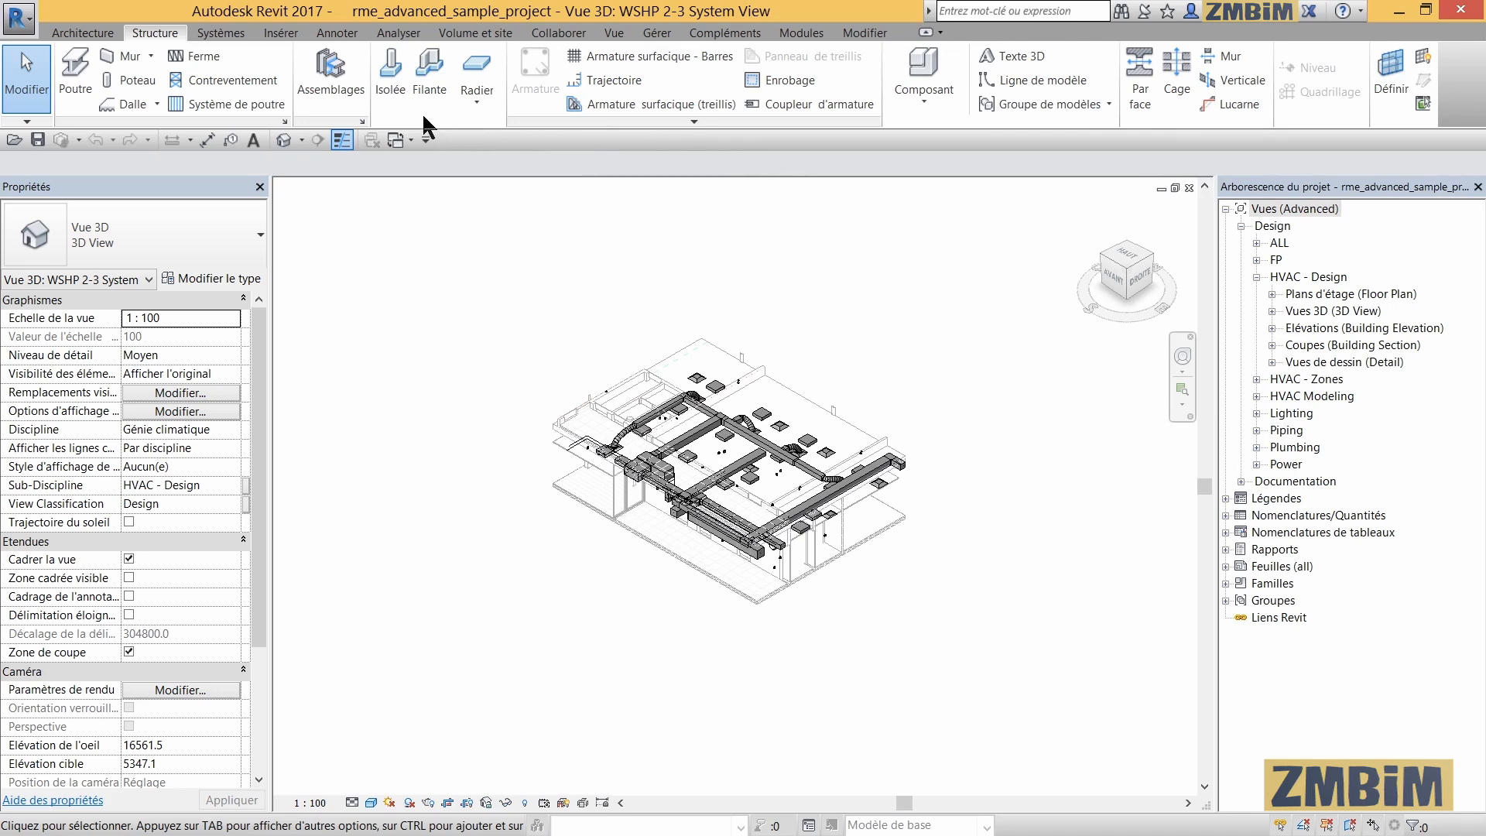
left_click(220, 34)
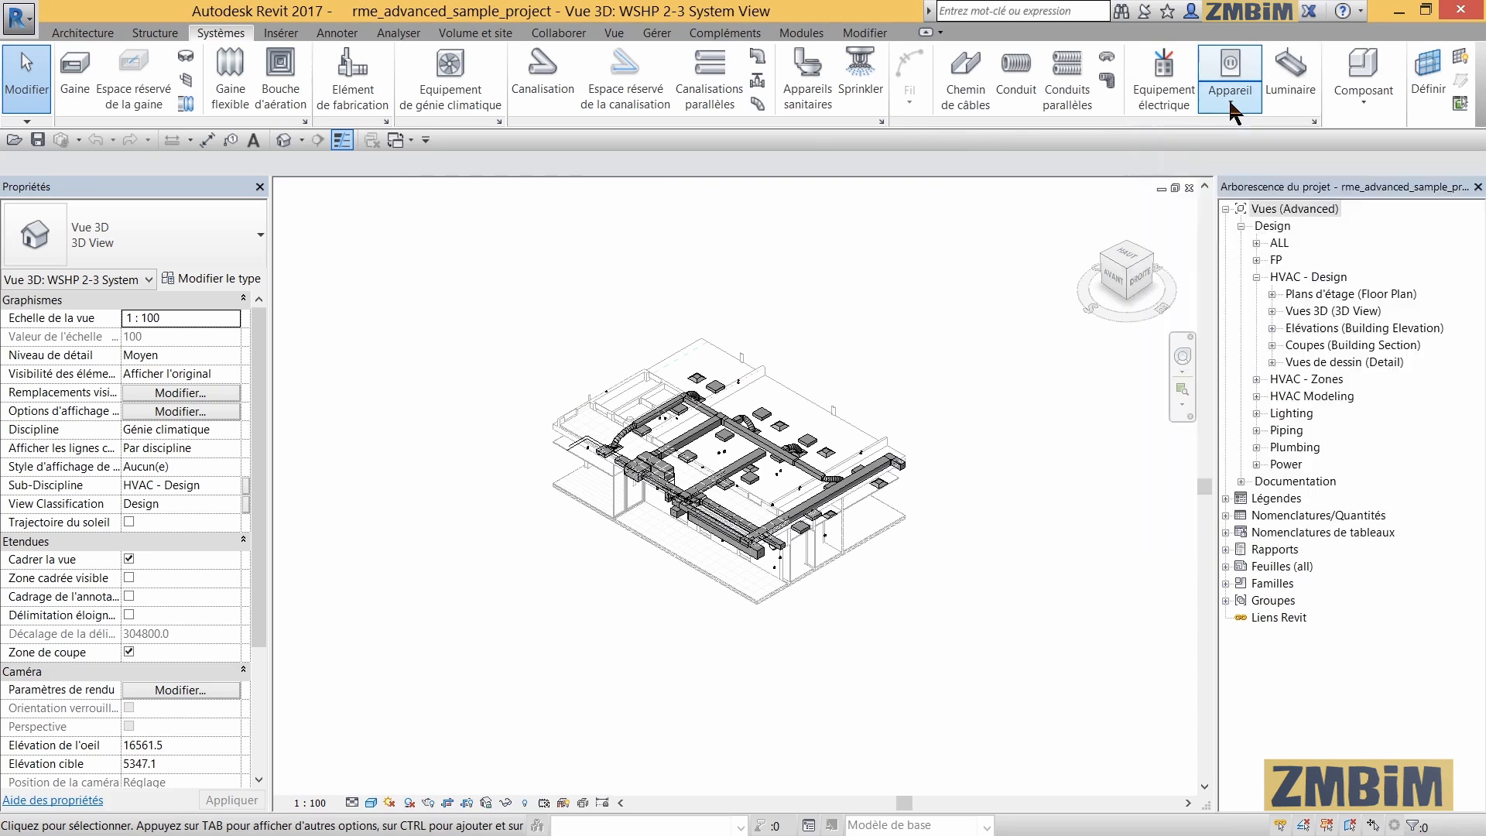
left_click(1229, 99)
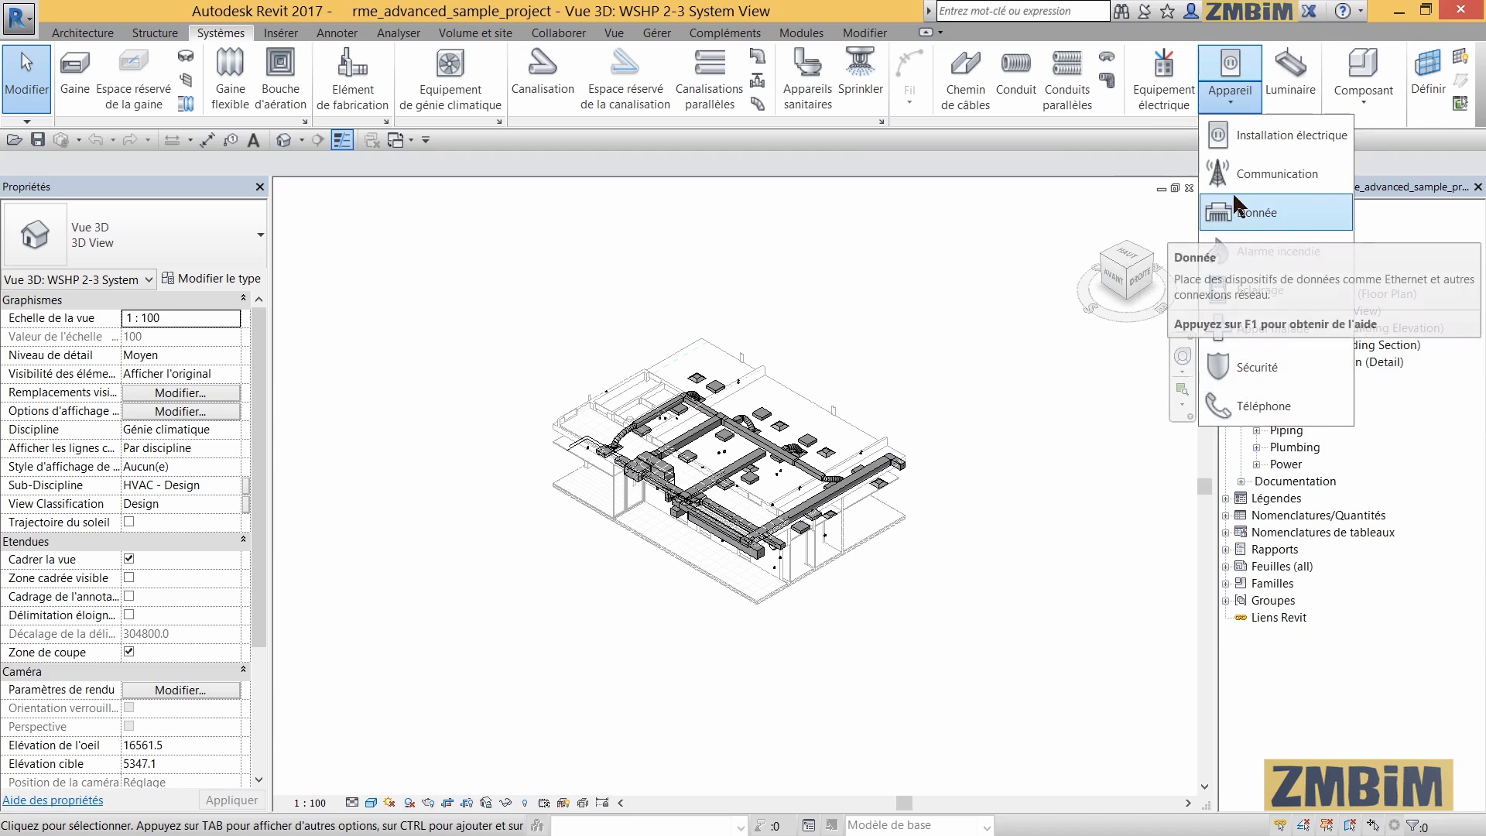
left_click(1234, 96)
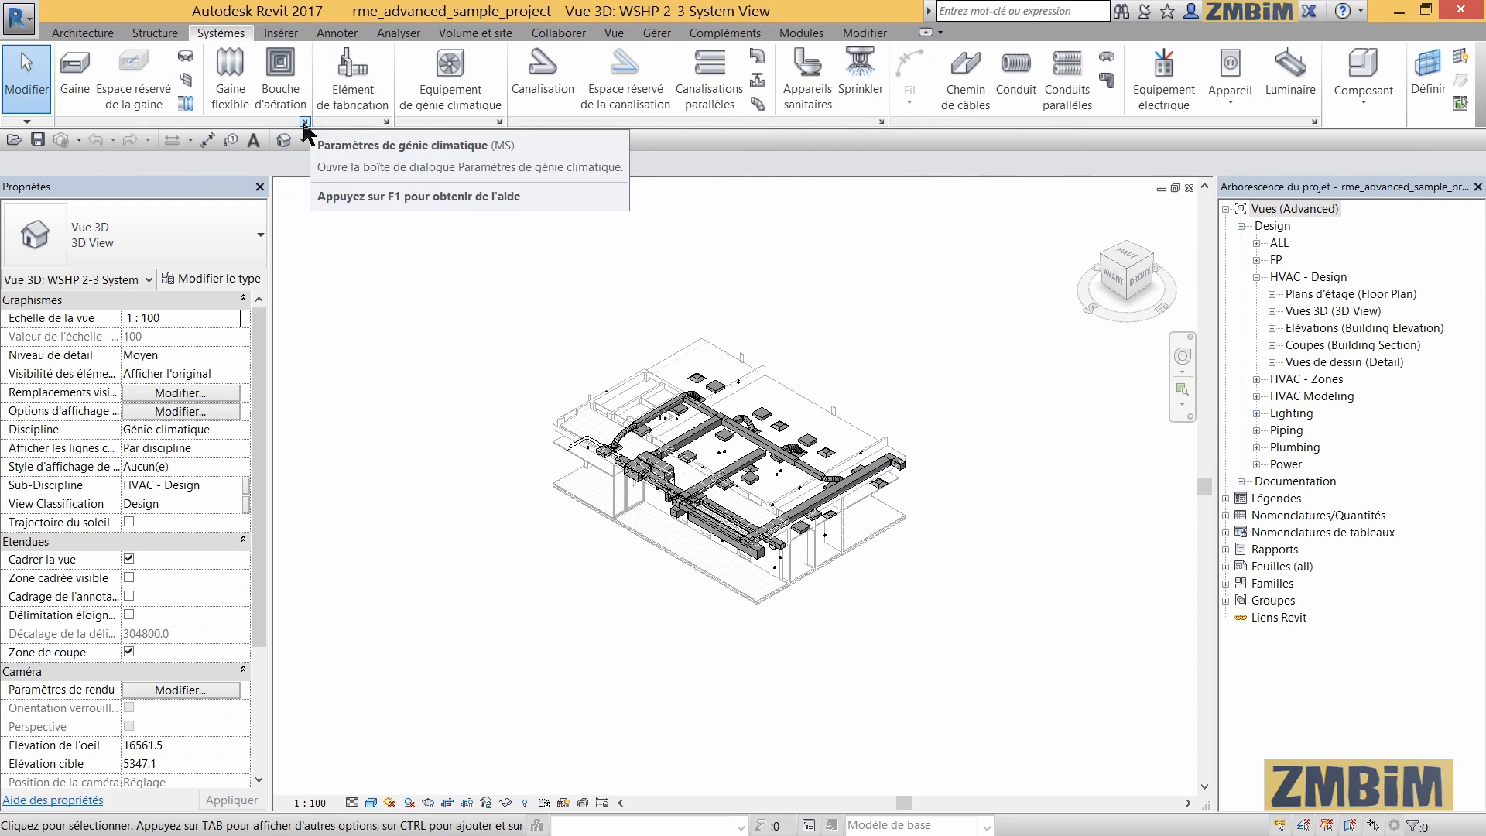
Examine the commands for inserting and linking files, annotating and analysing the model.
left_click(279, 32)
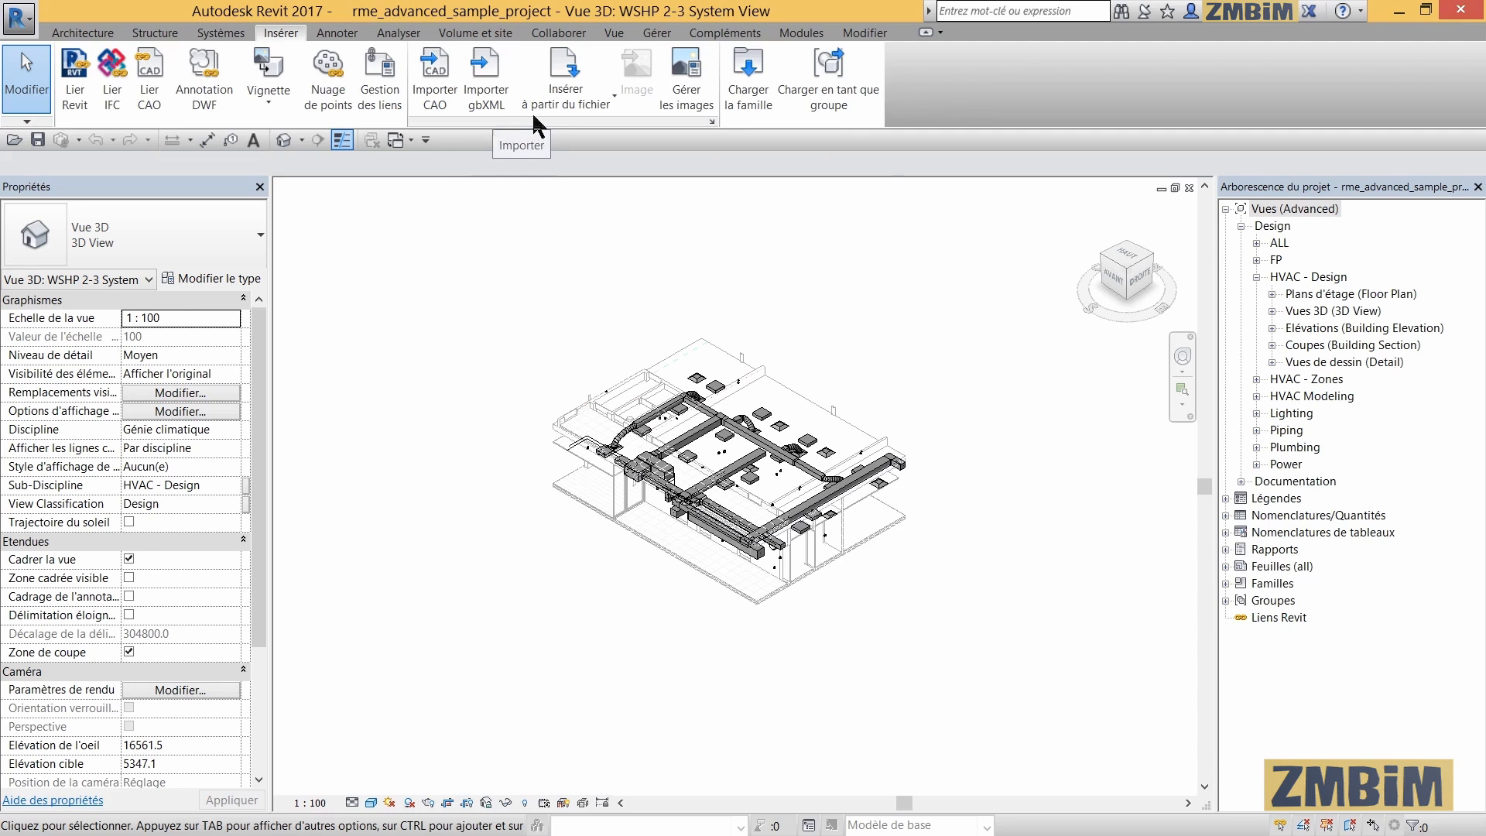
left_click(569, 109)
left_click(571, 109)
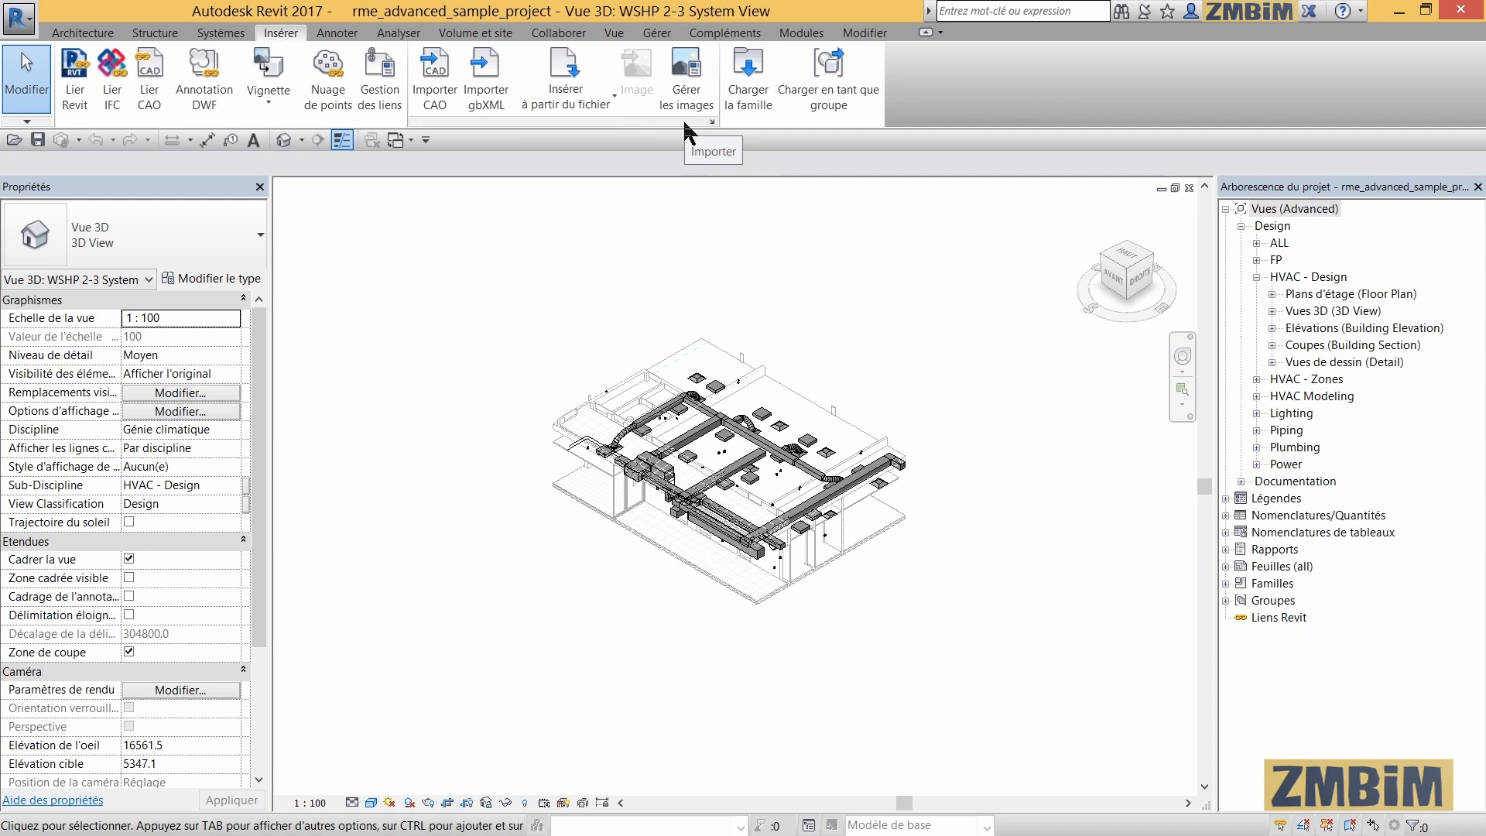
left_click(341, 40)
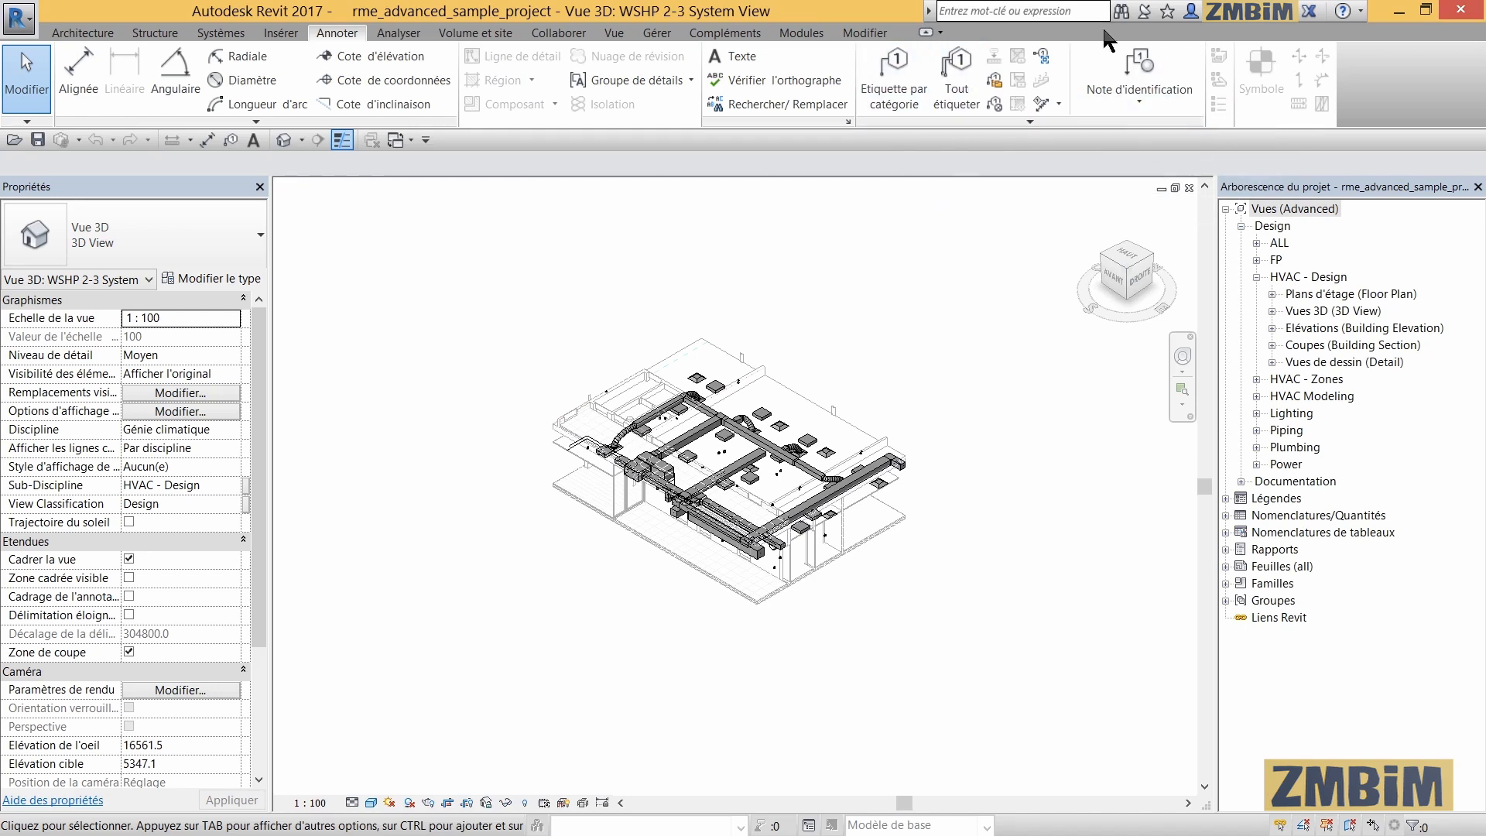
left_click(413, 35)
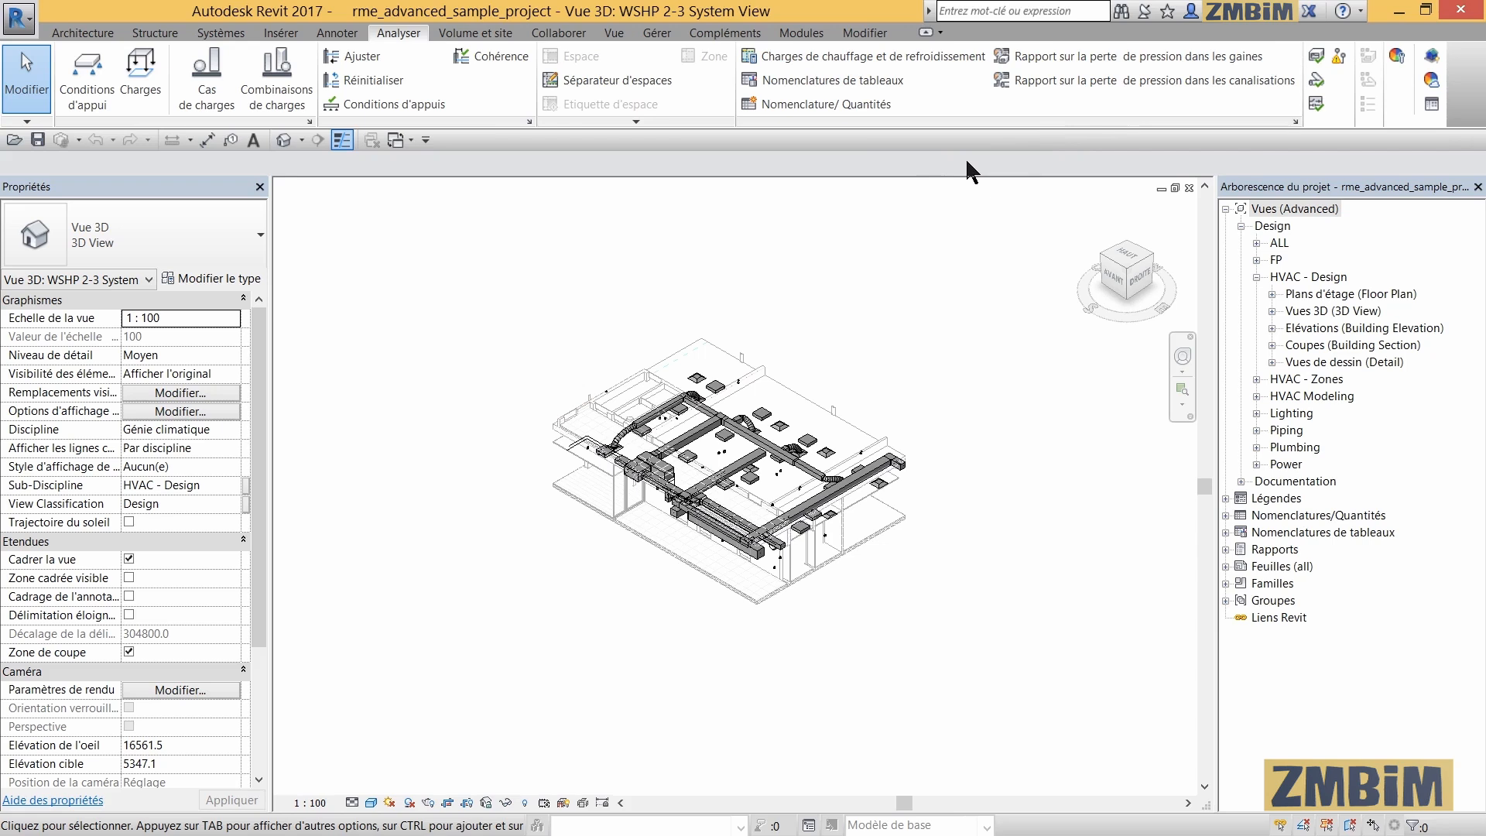
Examine the massing and site, collaboration and view commands, including the available schedule types.
left_click(500, 34)
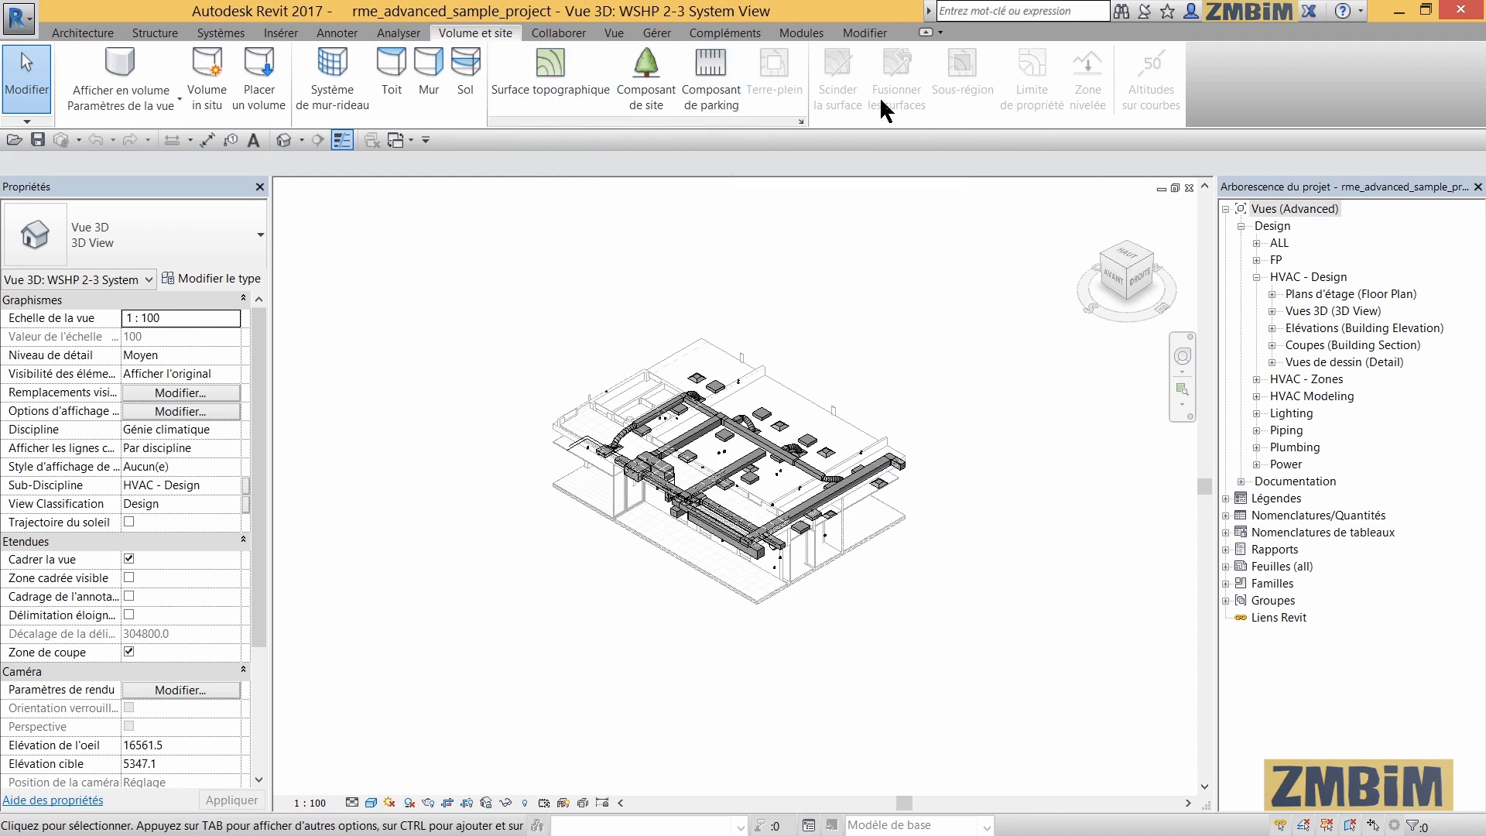
left_click(559, 33)
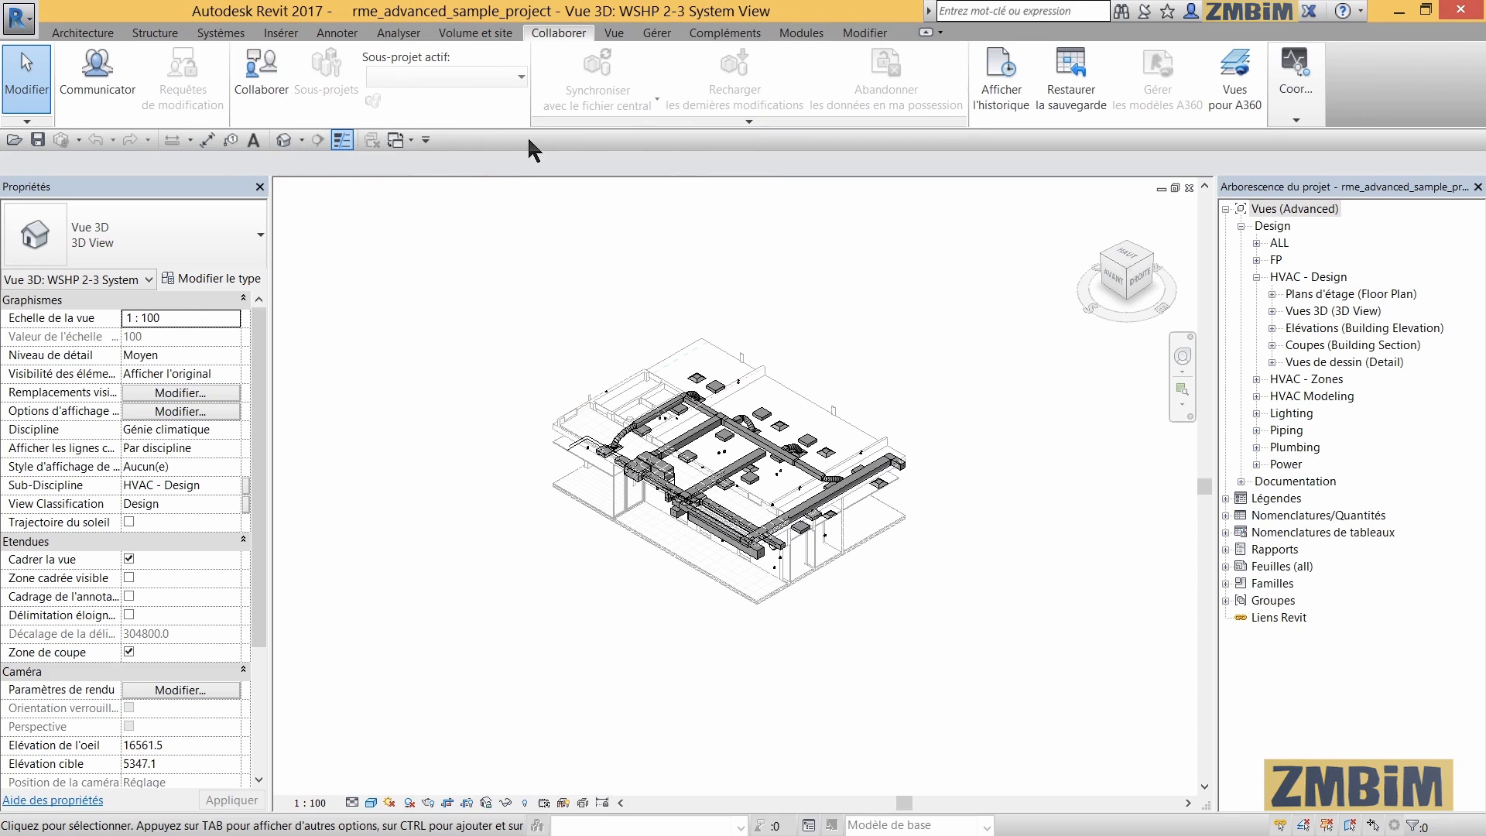
left_click(615, 32)
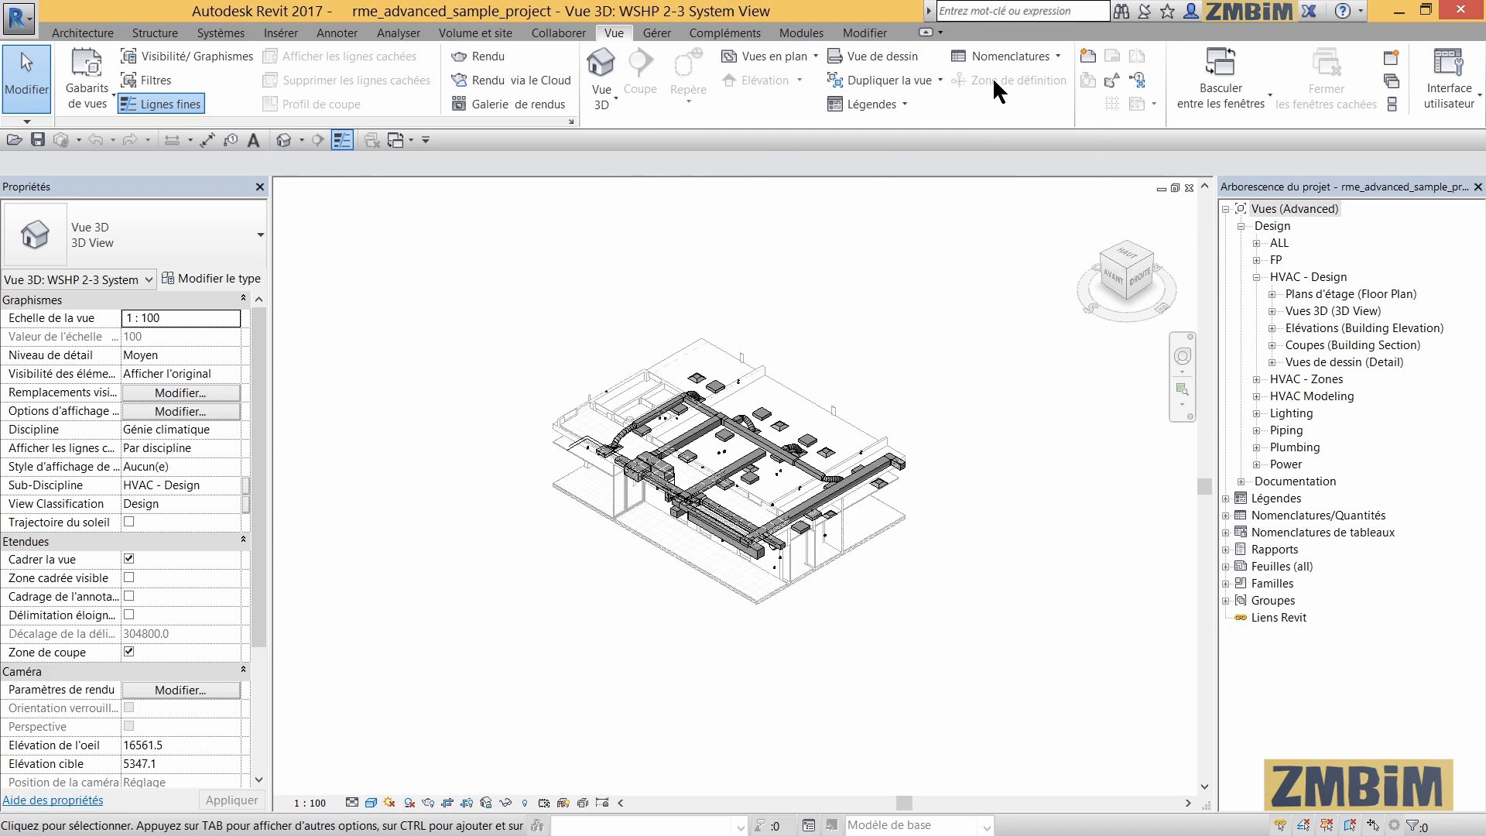
left_click(1059, 57)
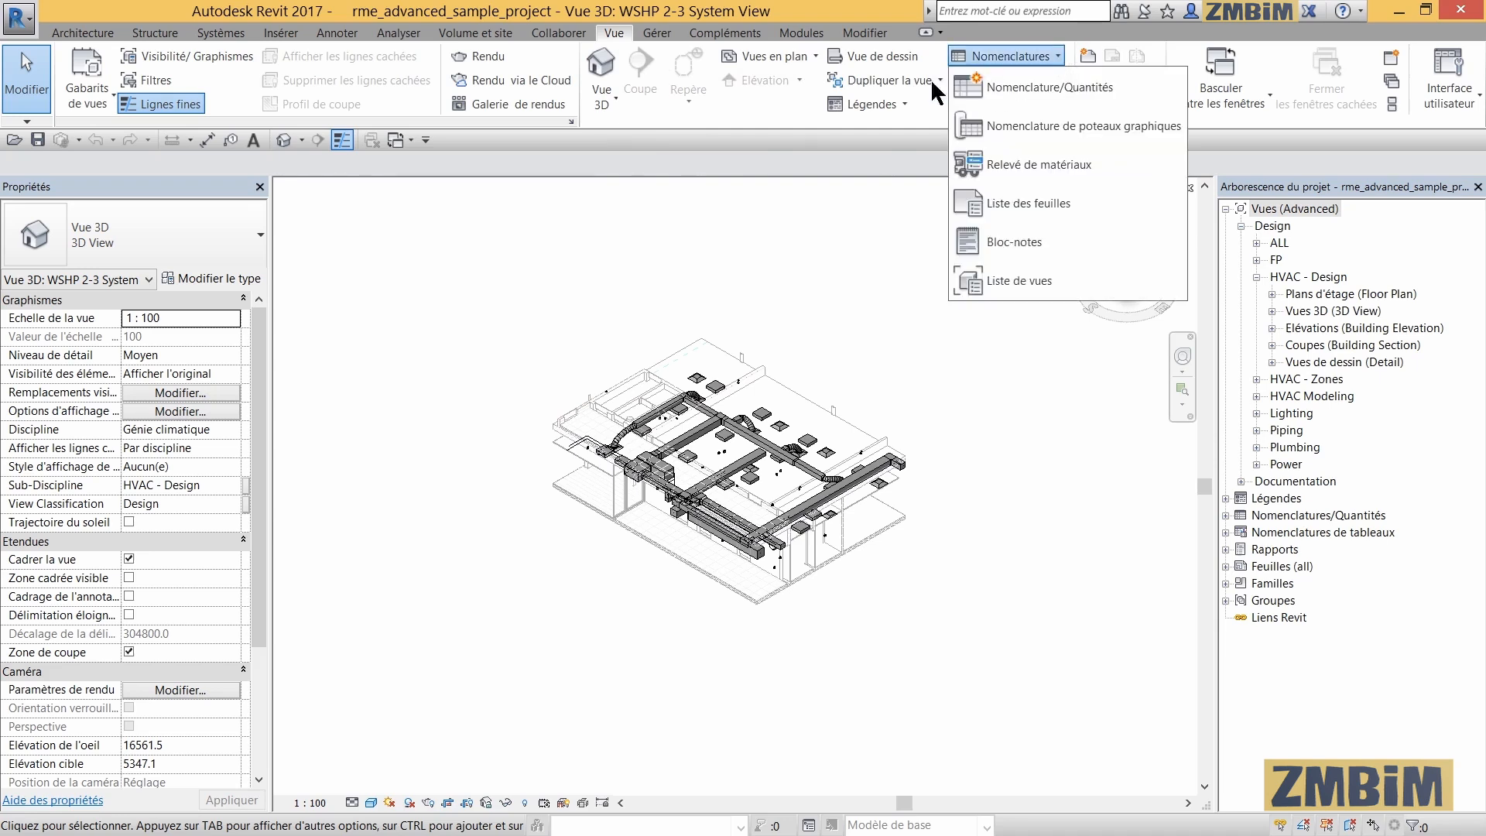
left_click(1036, 62)
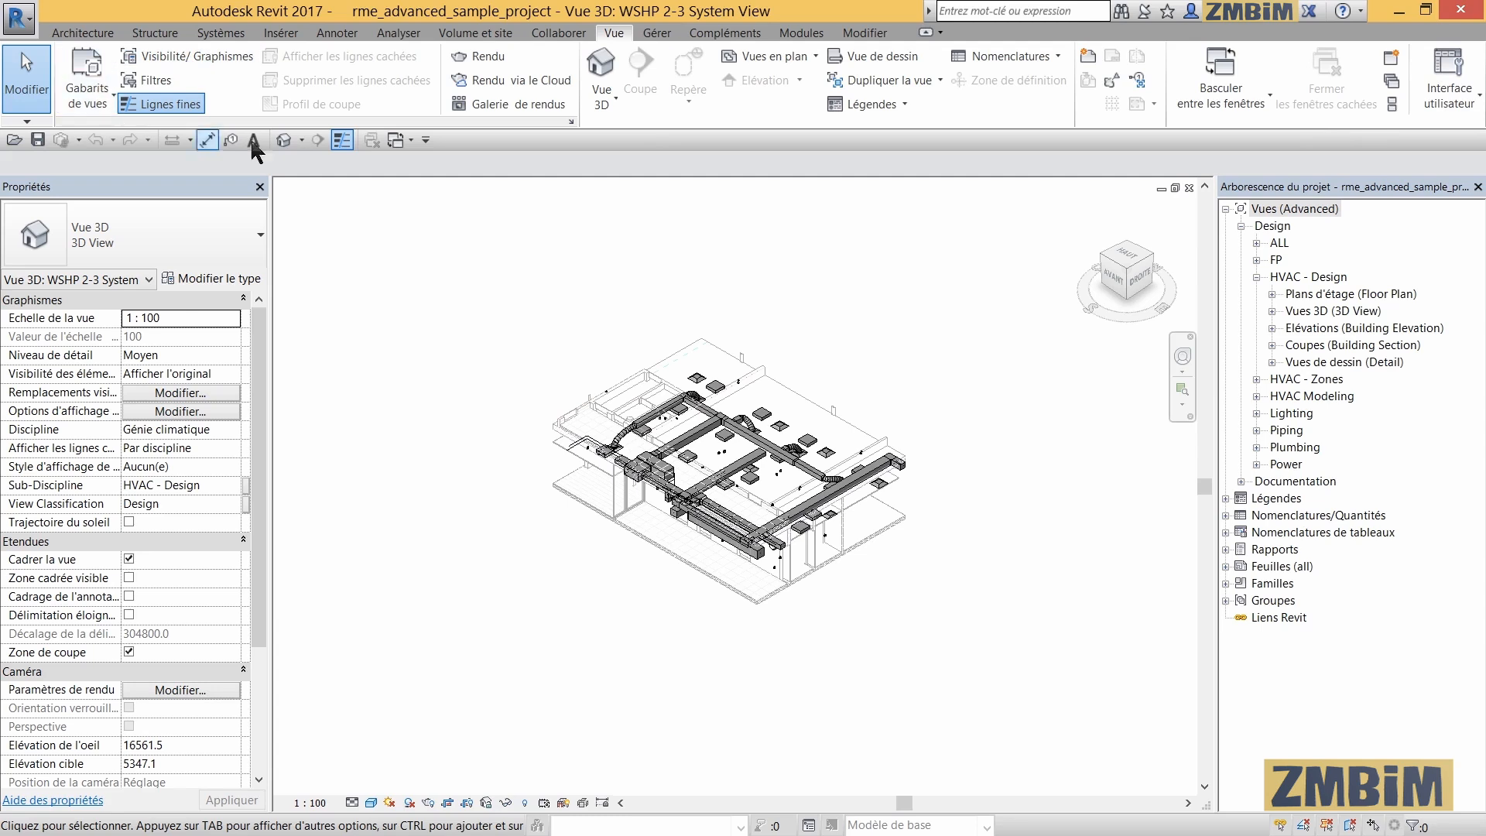
Hide and redisplay the Properties palette and the project browser through the user interface display options.
left_click(1471, 106)
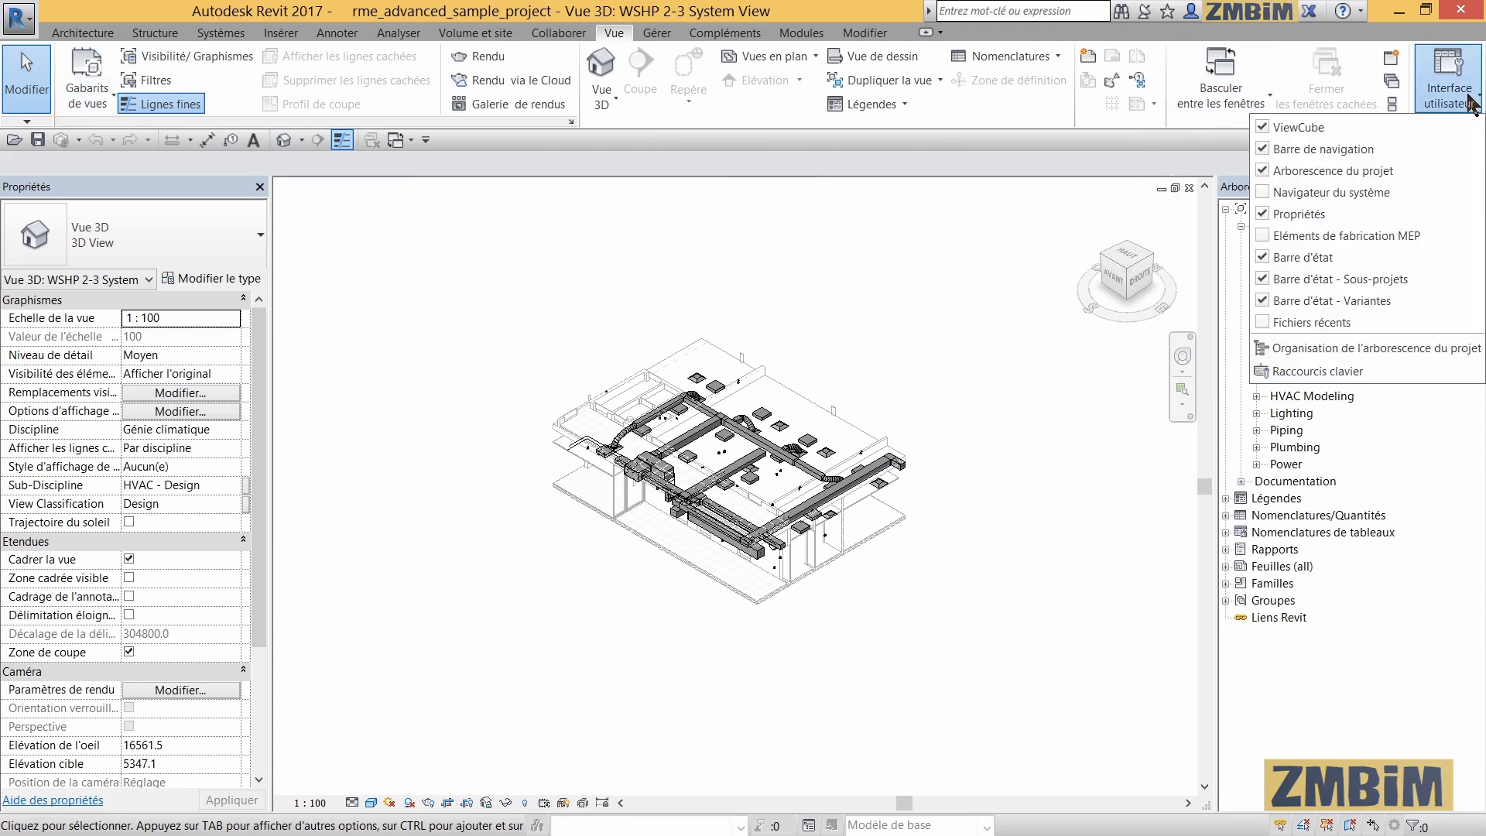
left_click(1264, 214)
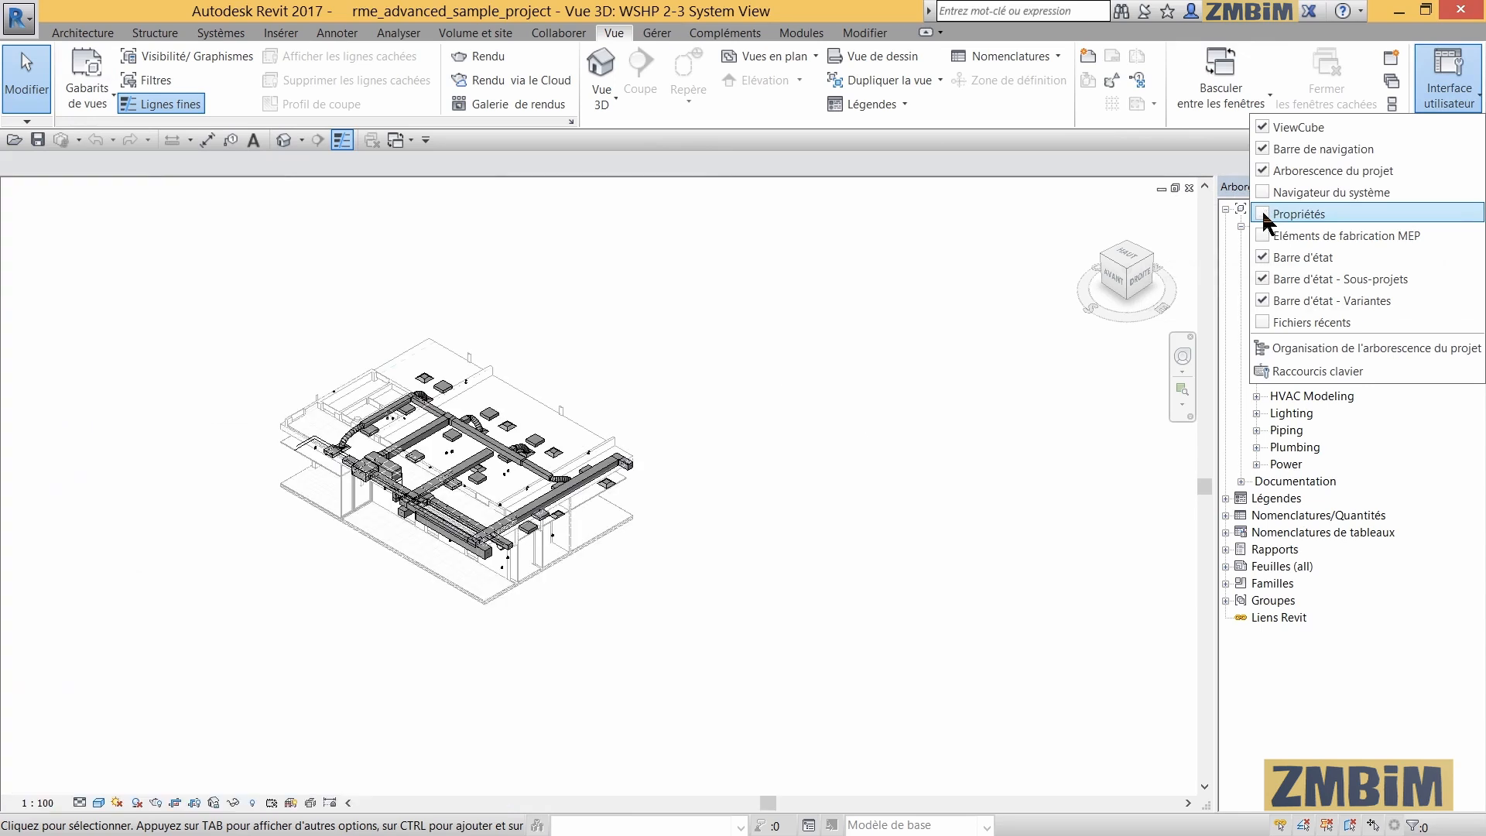
left_click(1263, 215)
left_click(1449, 89)
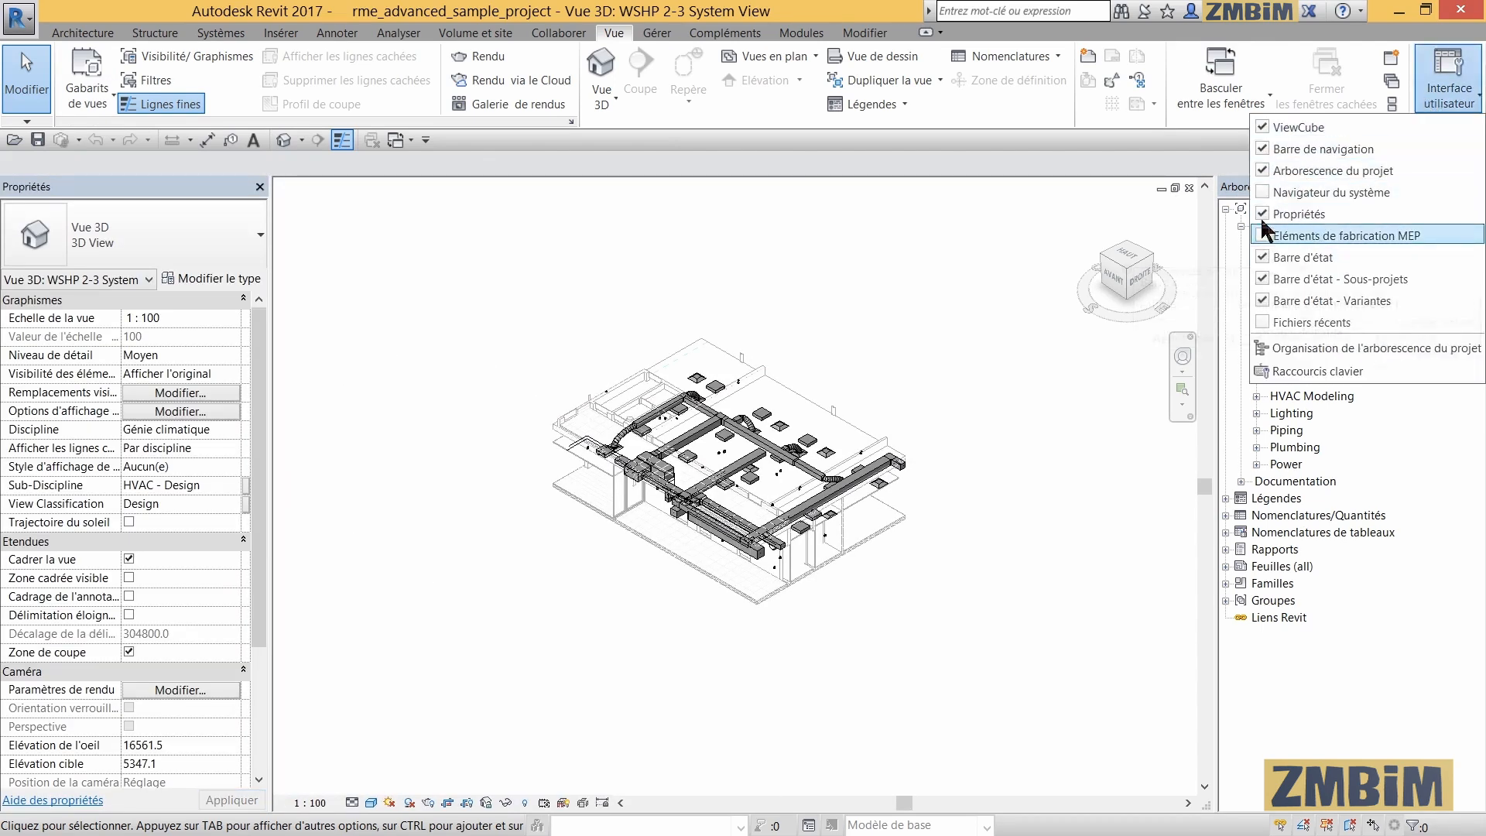
left_click(1283, 170)
left_click(1449, 89)
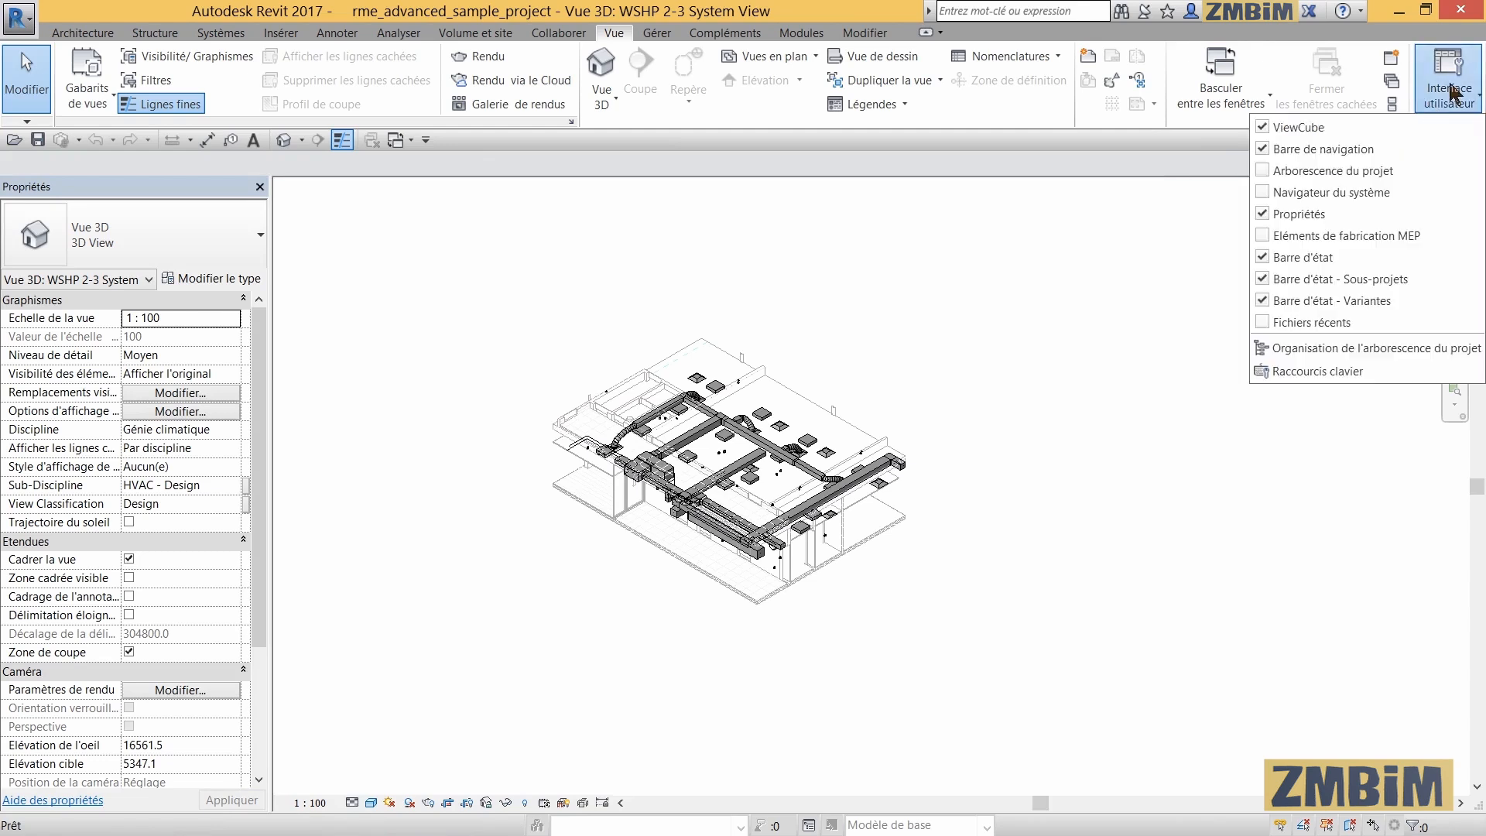
left_click(1284, 170)
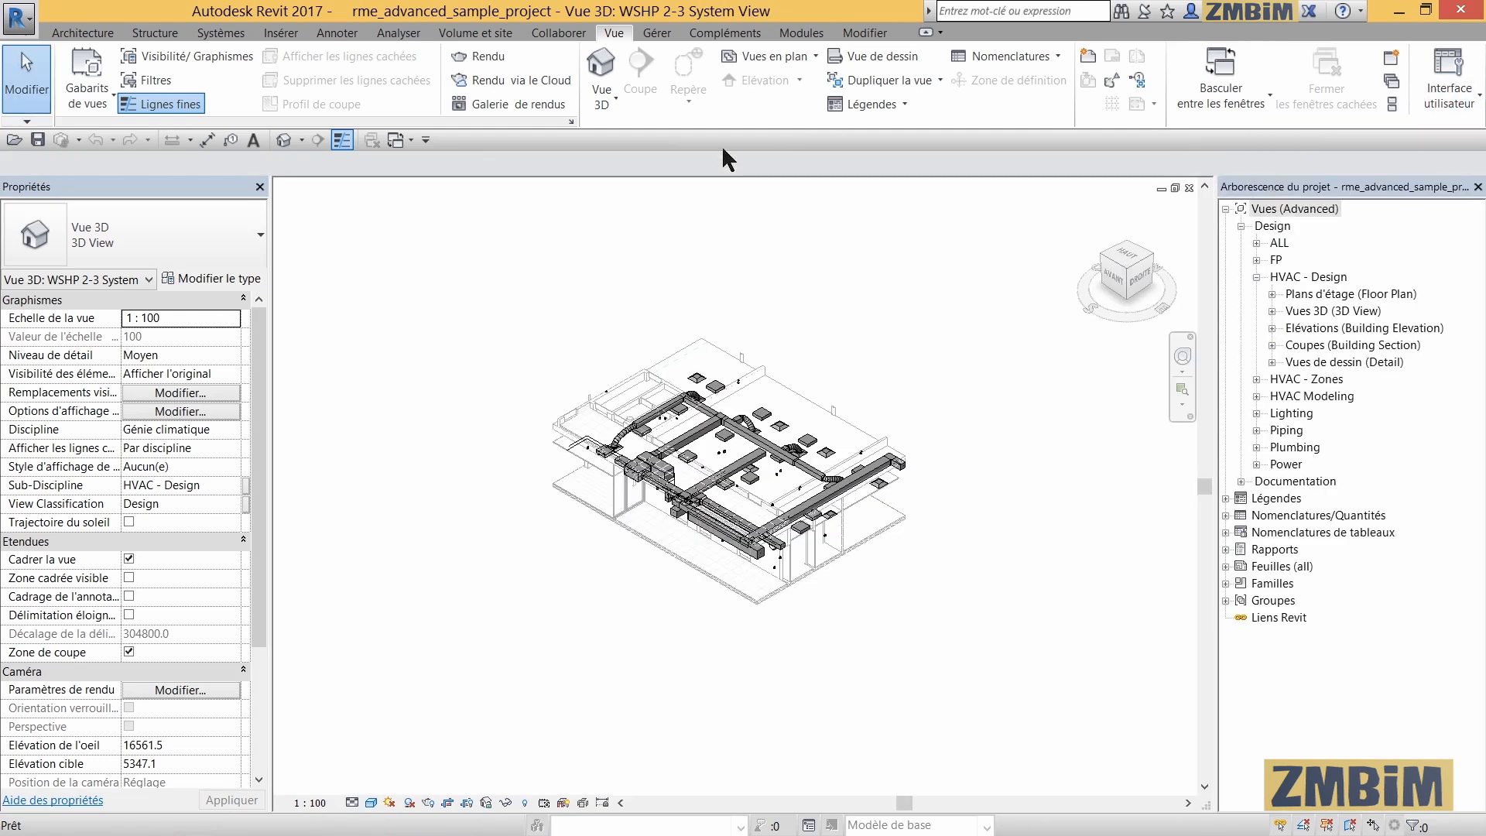
Examine the project management commands and the application's file commands with its recent documents.
left_click(651, 37)
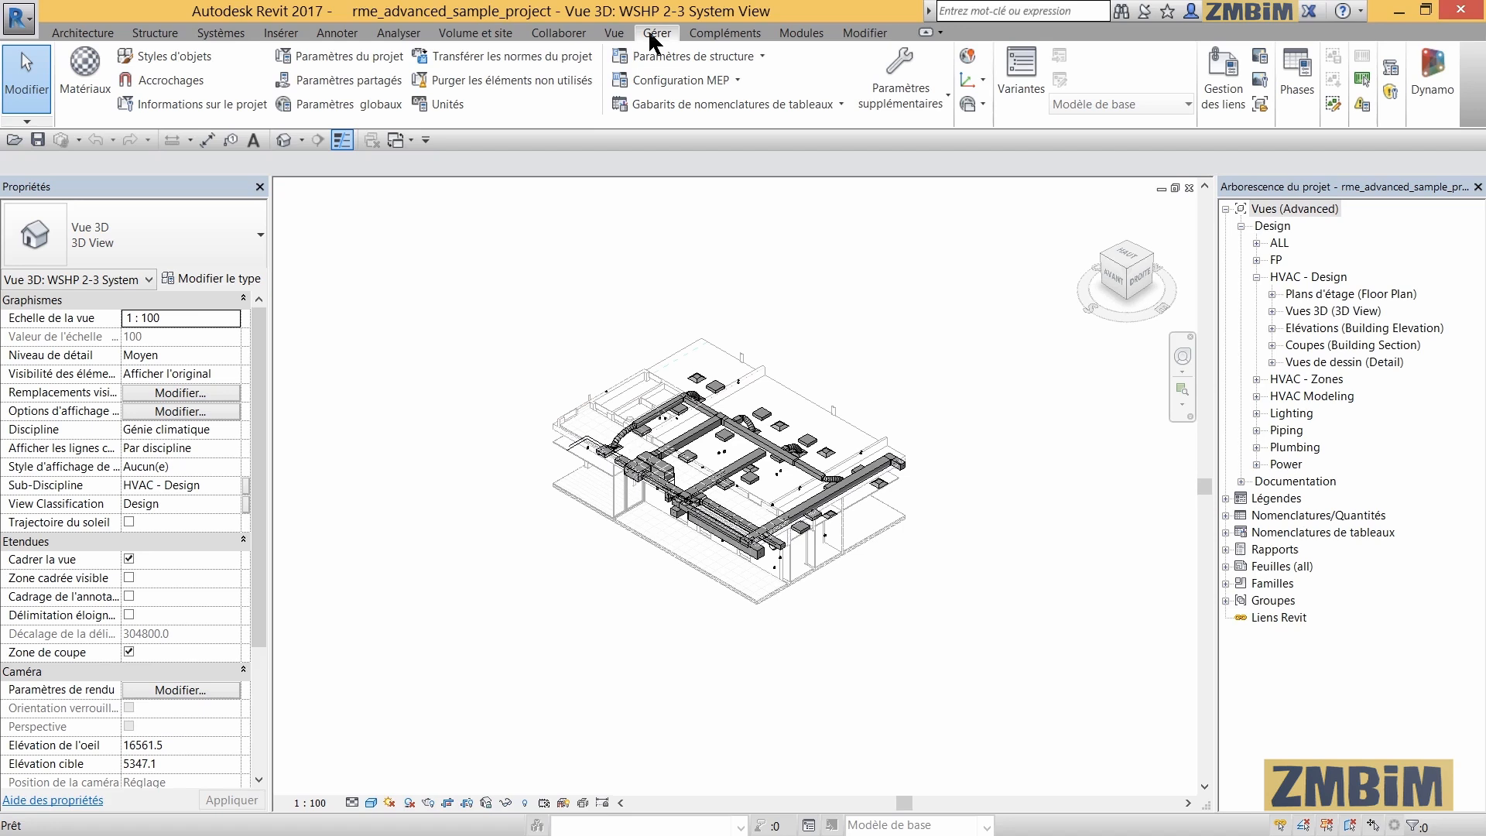
left_click(29, 25)
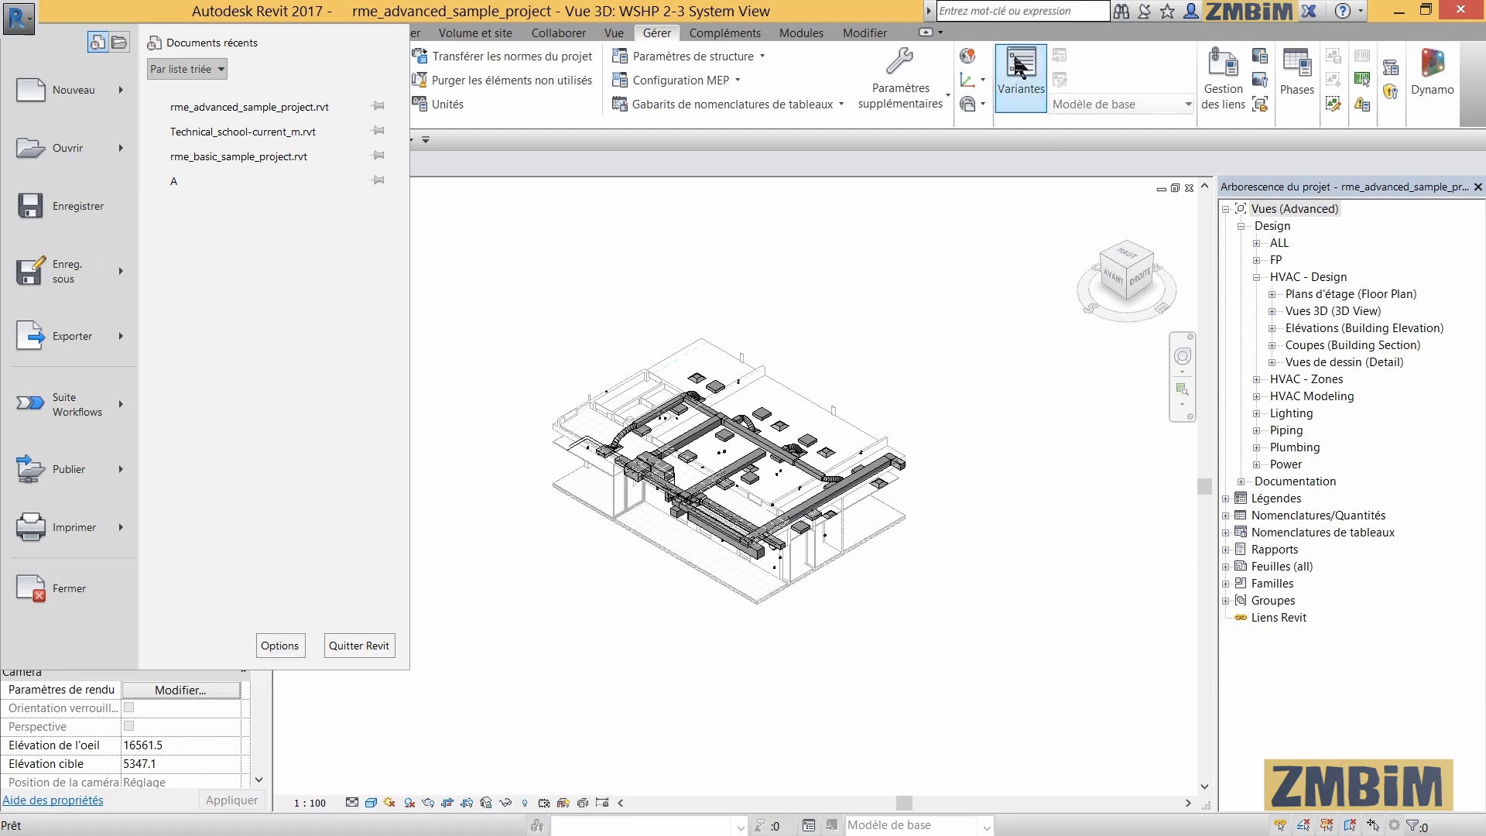
left_click(663, 35)
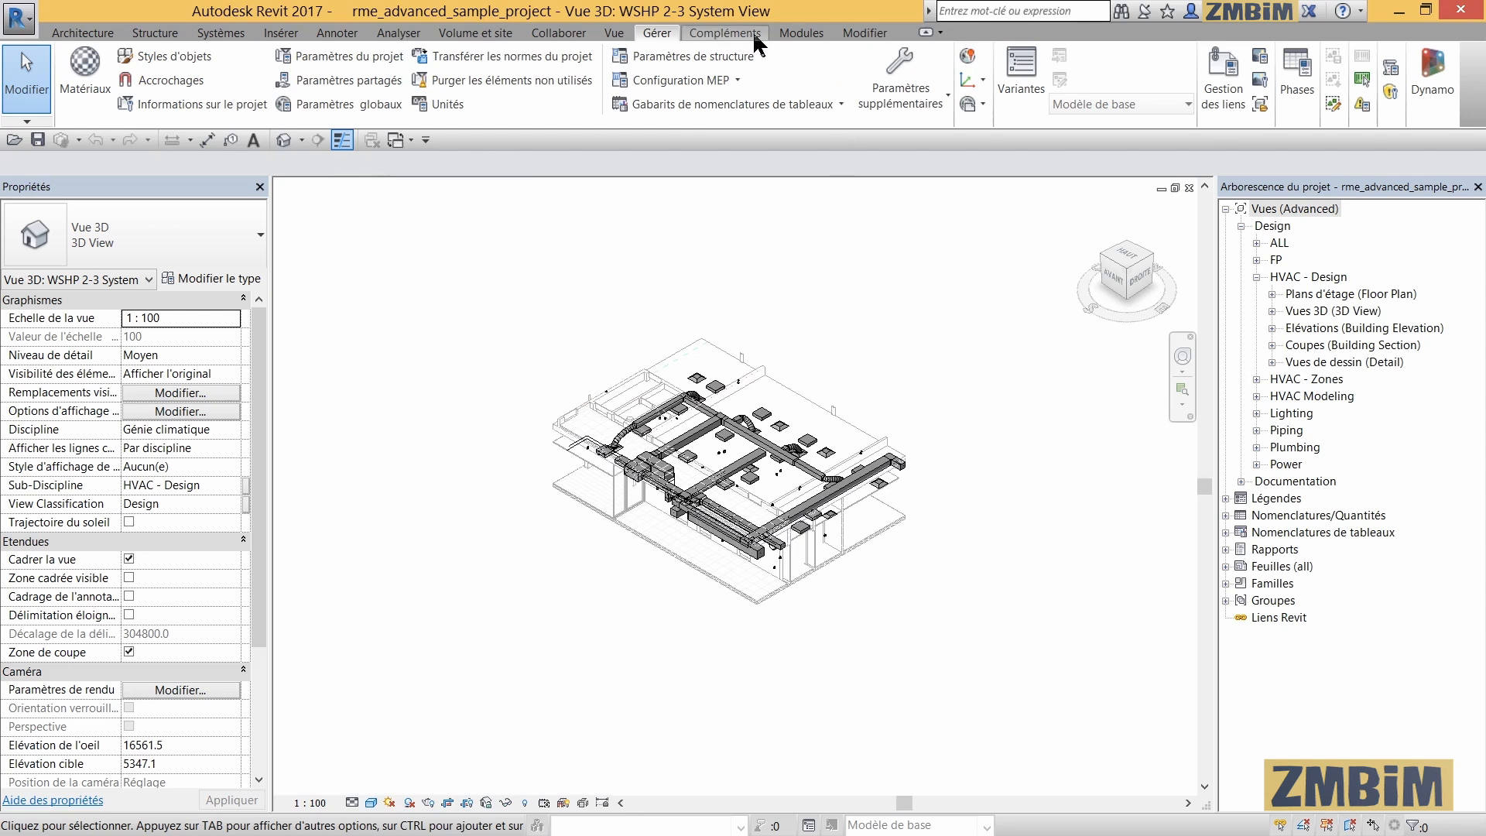
Examine the add-in commands and the Autodesk App Store page in the browser, and return to Revit to view the modification commands.
left_click(724, 34)
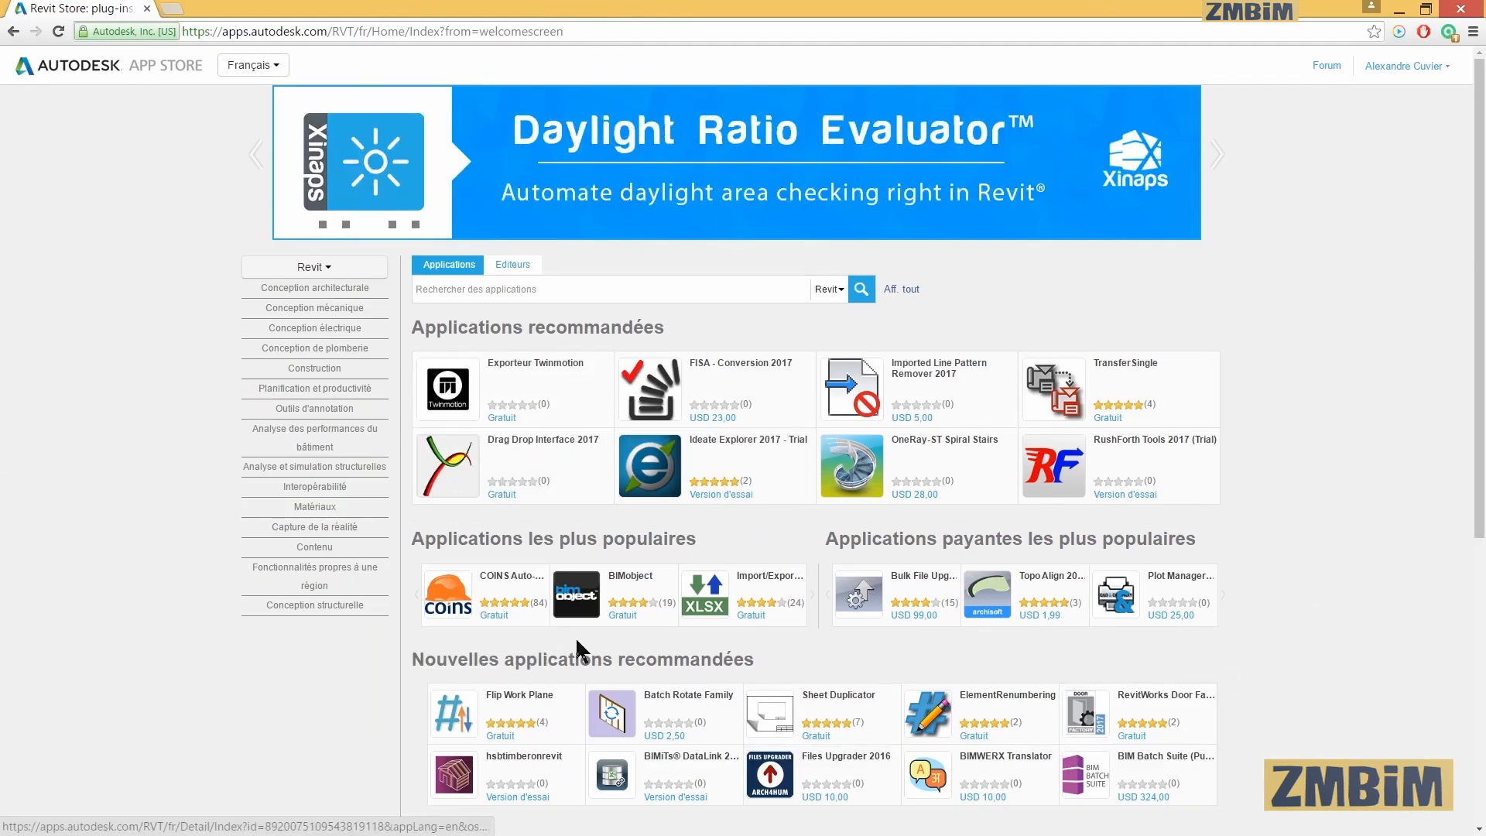
mouse_move(511, 593)
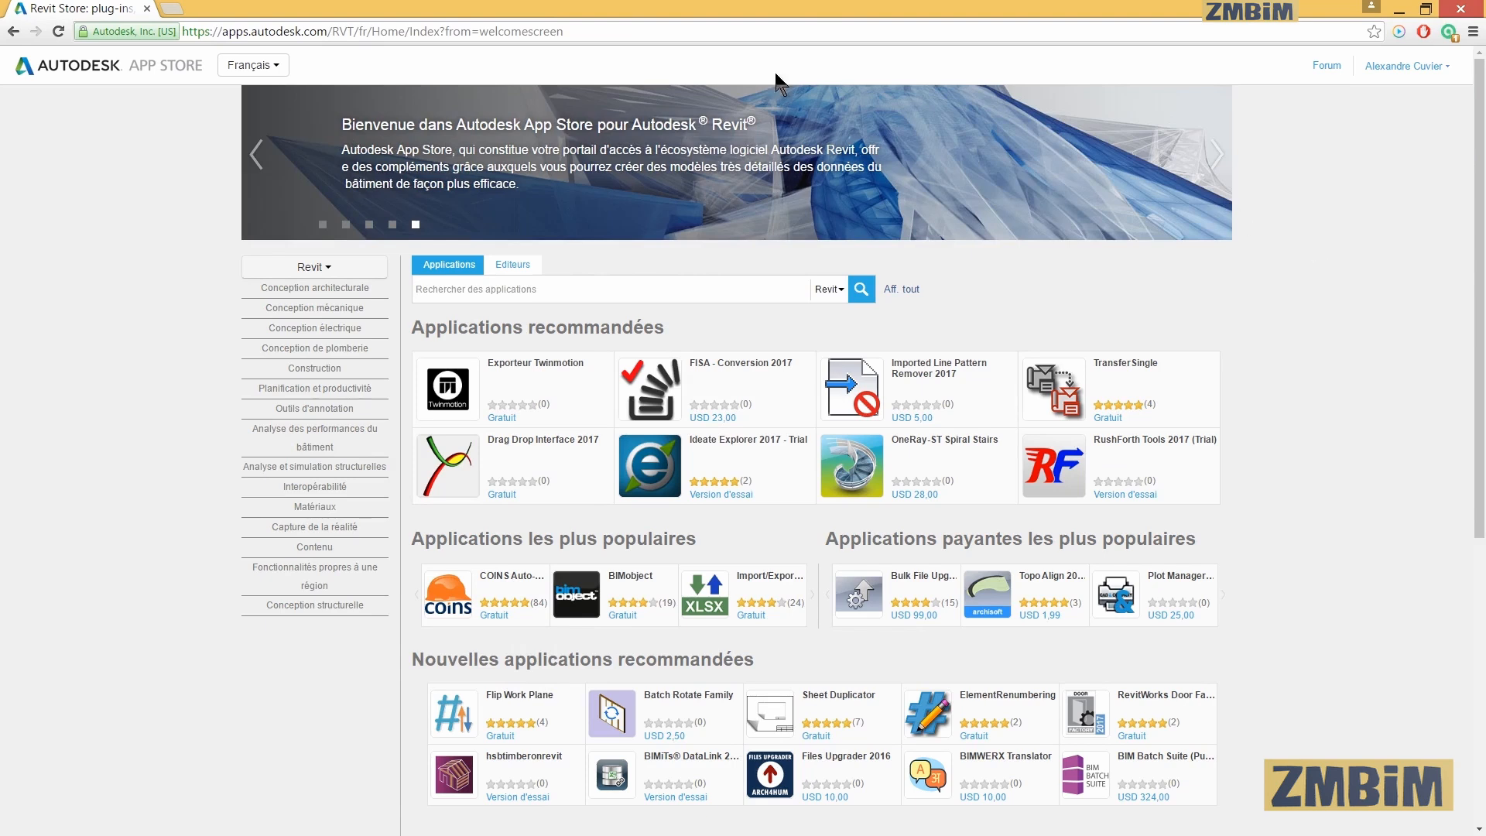
left_click(1399, 10)
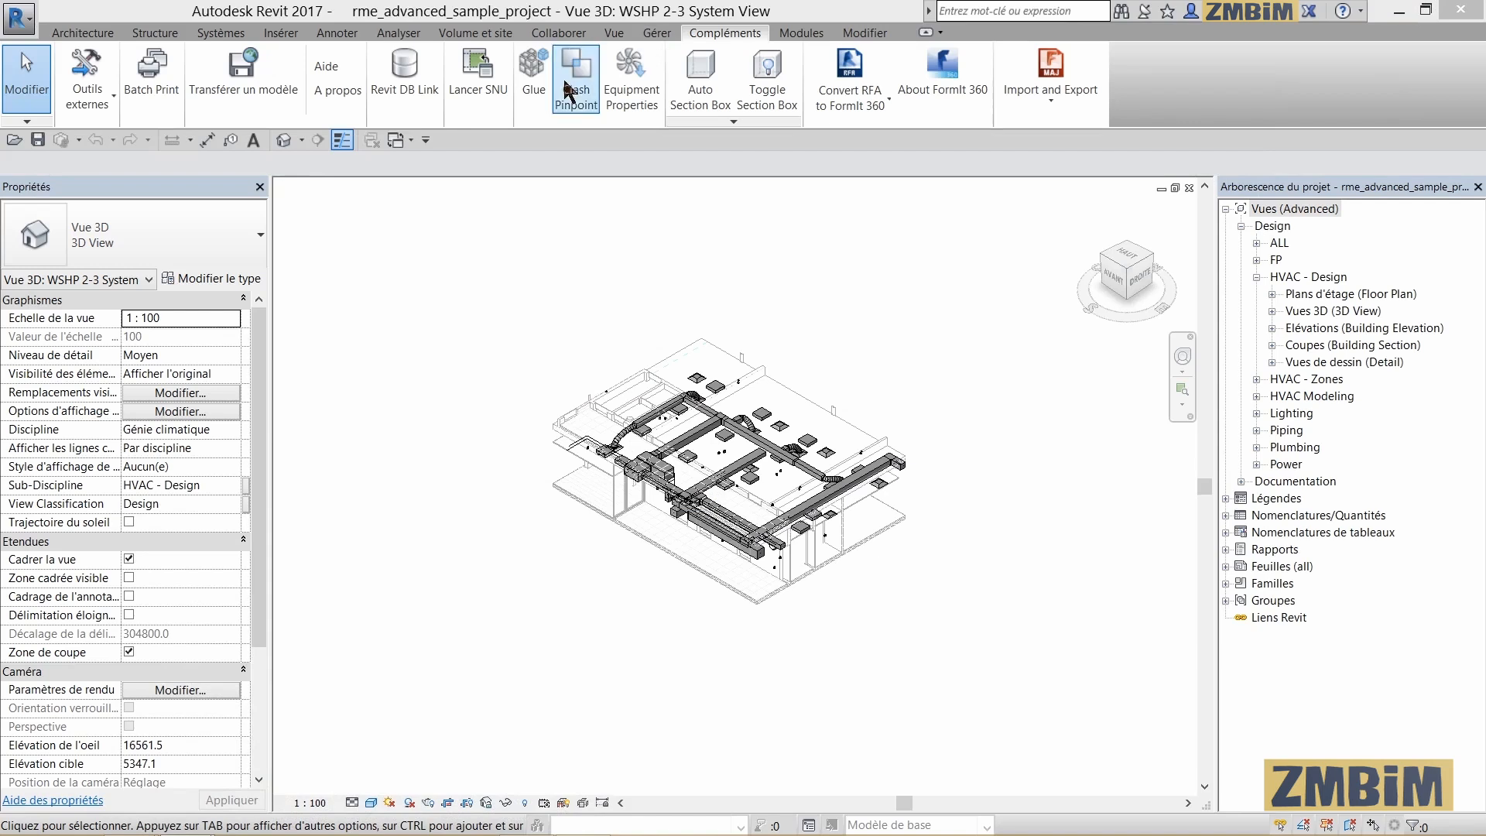
left_click(859, 33)
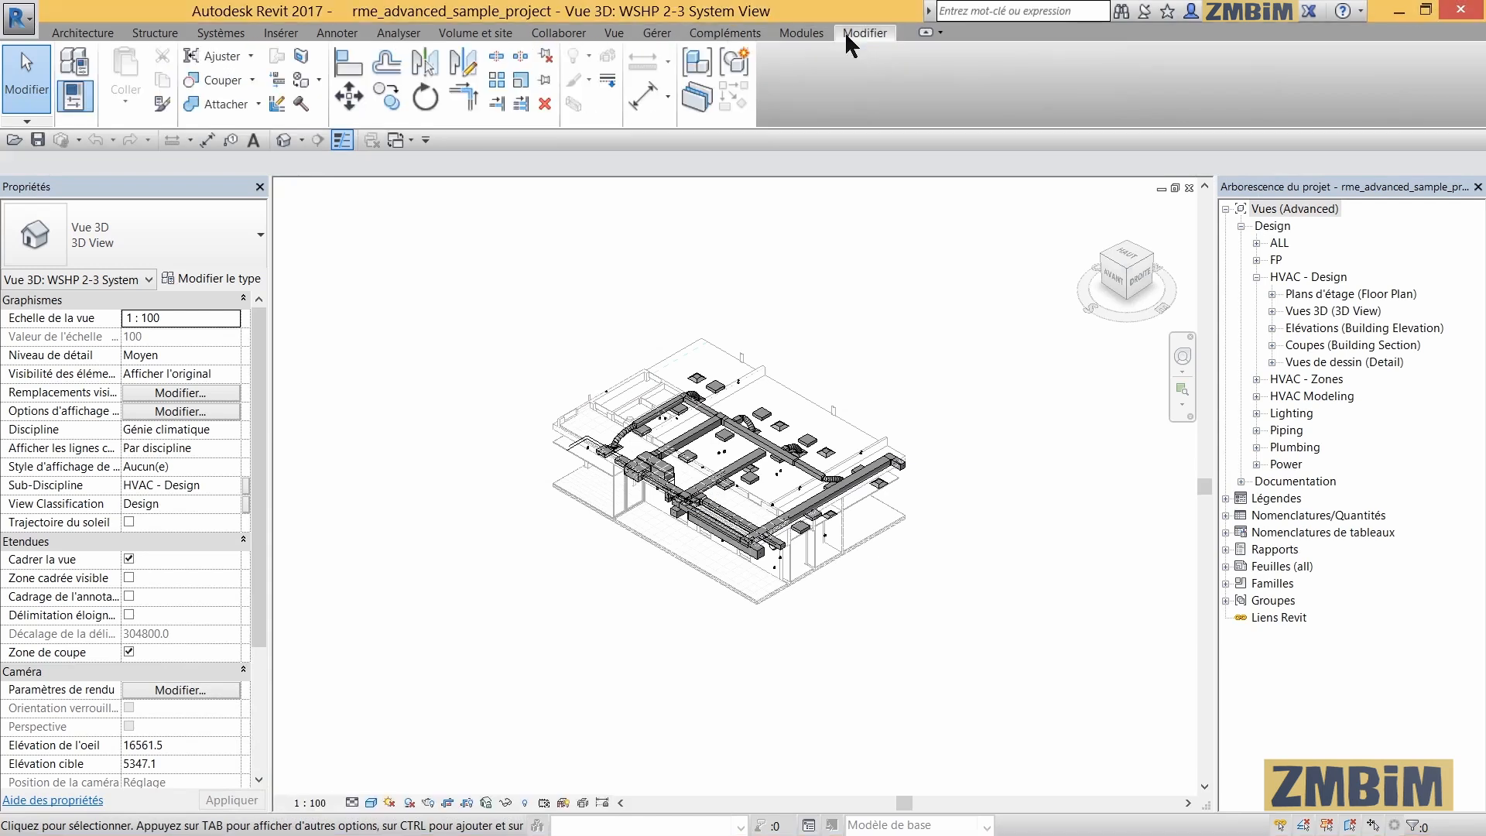